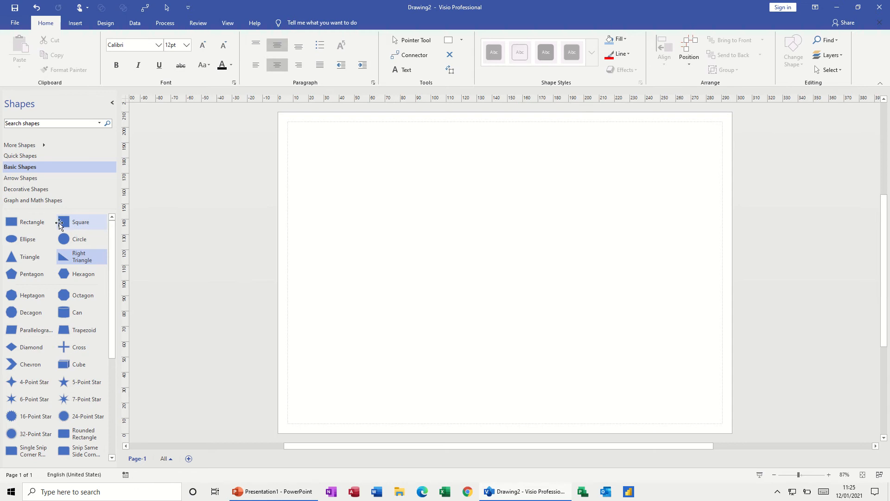
Place two 40 mm squares on the page and arrange them side by side near the page's upper edge
drag(66, 222, 386, 189)
drag(187, 224, 575, 270)
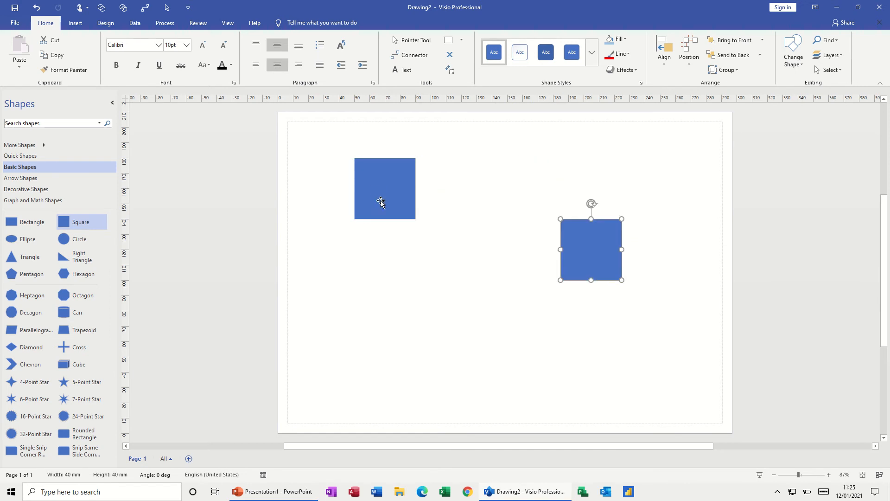
drag(380, 200, 513, 252)
drag(599, 258, 638, 156)
drag(475, 264, 474, 179)
drag(608, 172, 574, 185)
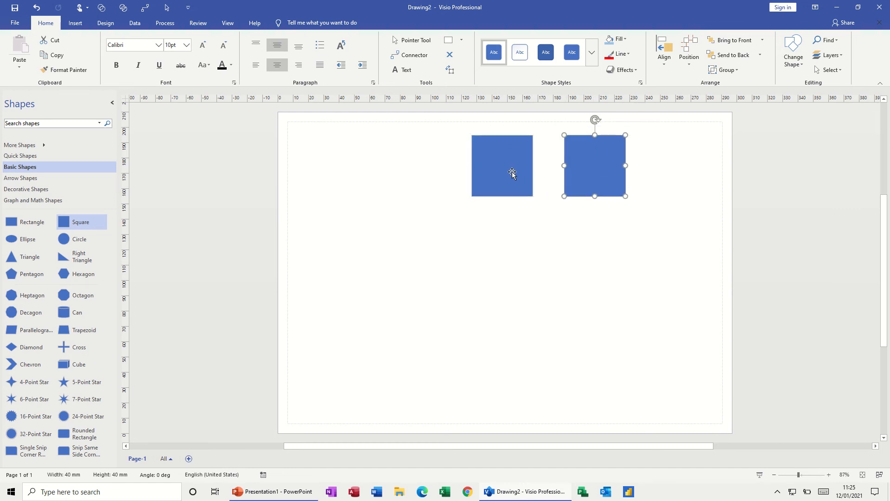
Select both squares and move them together down to the middle of the page
shift+click(512, 173)
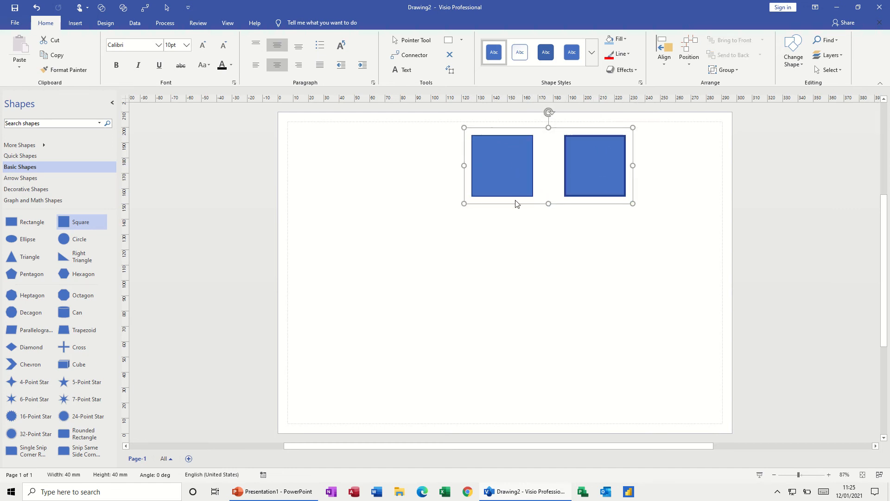
drag(515, 204, 523, 308)
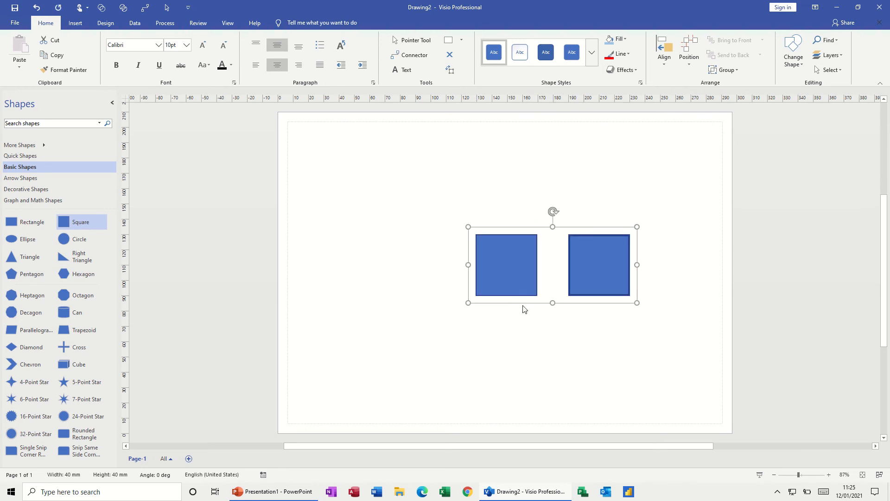
click(542, 251)
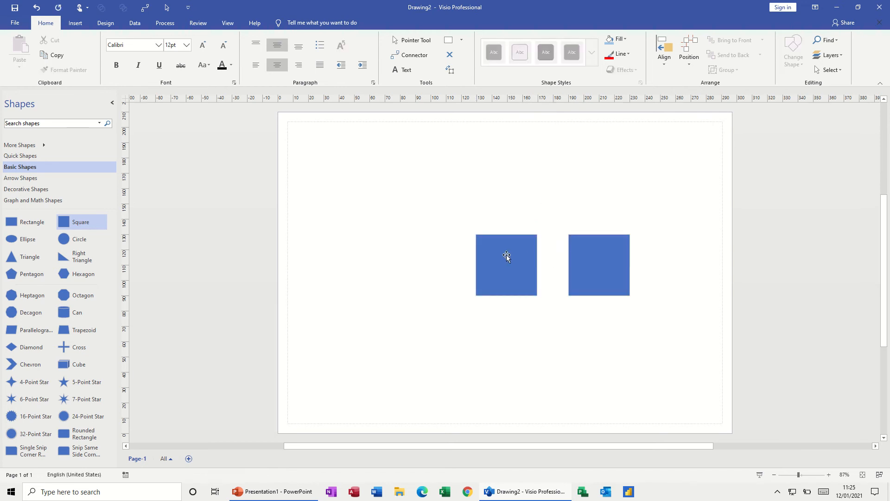
Enclose both squares in a shaded container with a dark curved heading band
drag(458, 221, 649, 311)
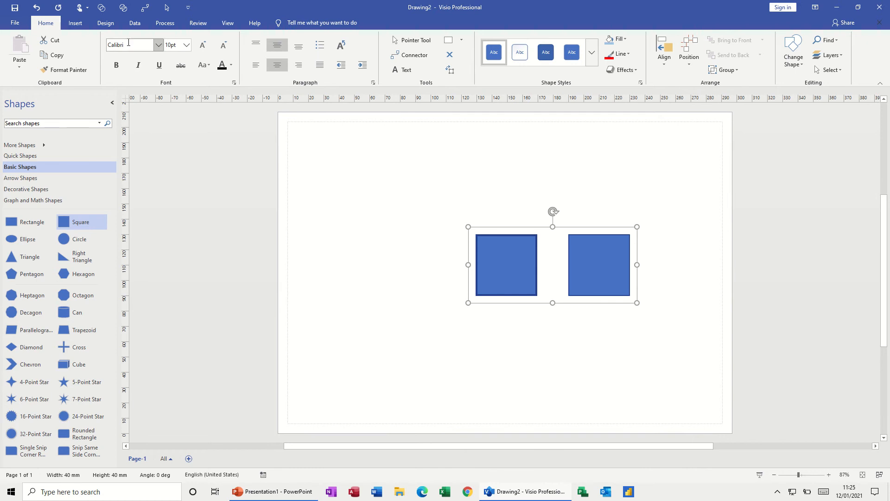
click(76, 24)
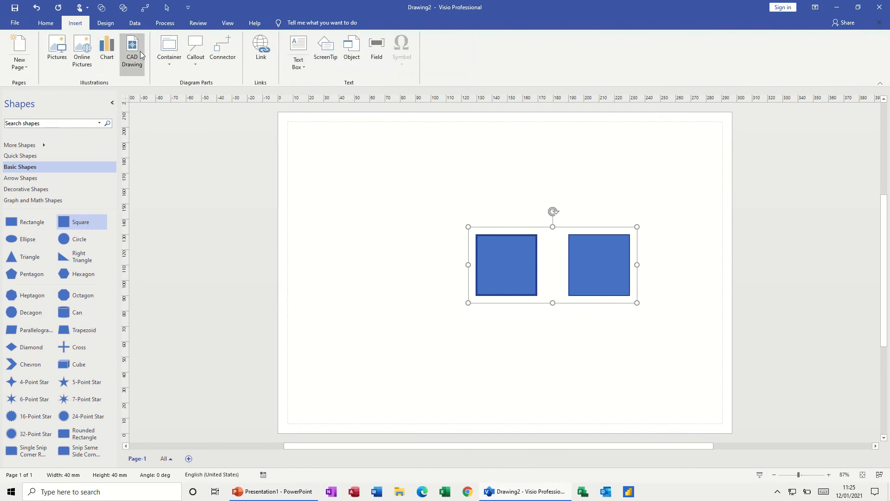
click(171, 67)
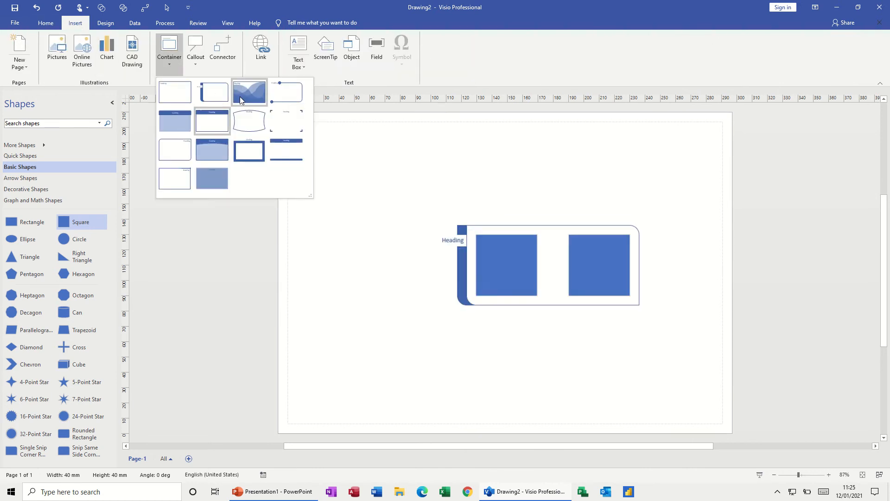
click(218, 150)
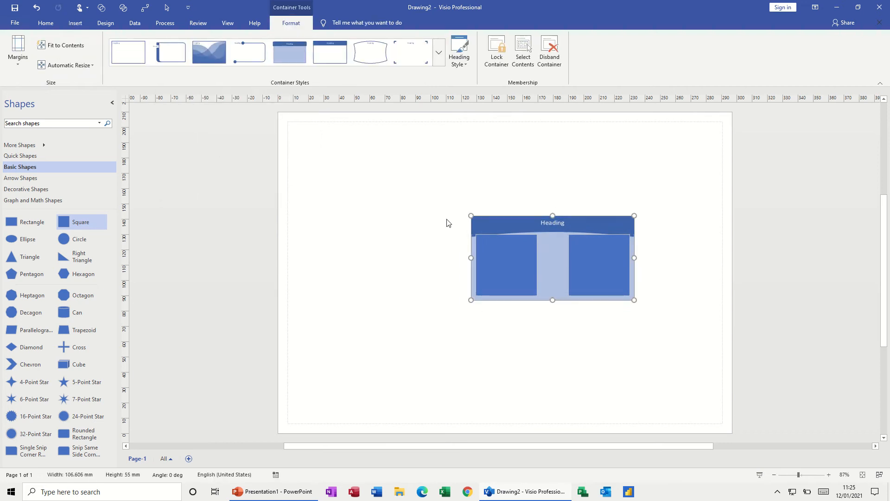
Move the container with its two squares around the page, leaving it in the page's upper-left area
drag(505, 217, 385, 152)
click(613, 182)
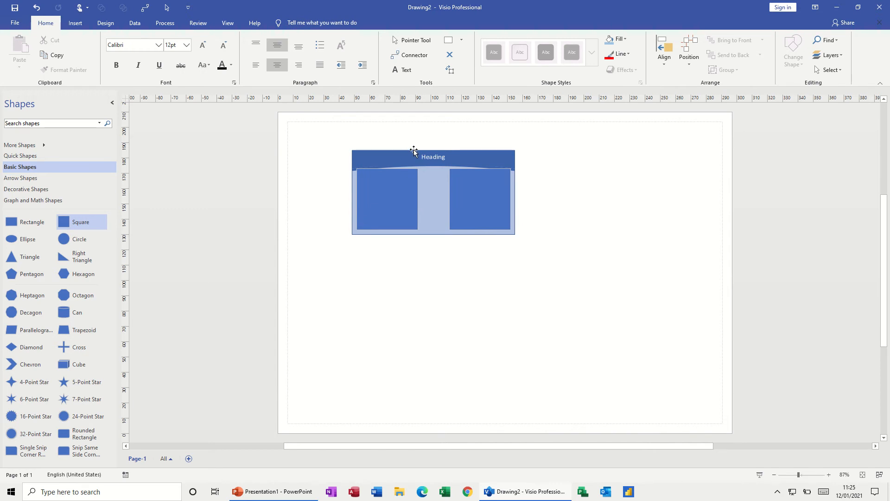
drag(413, 150, 518, 157)
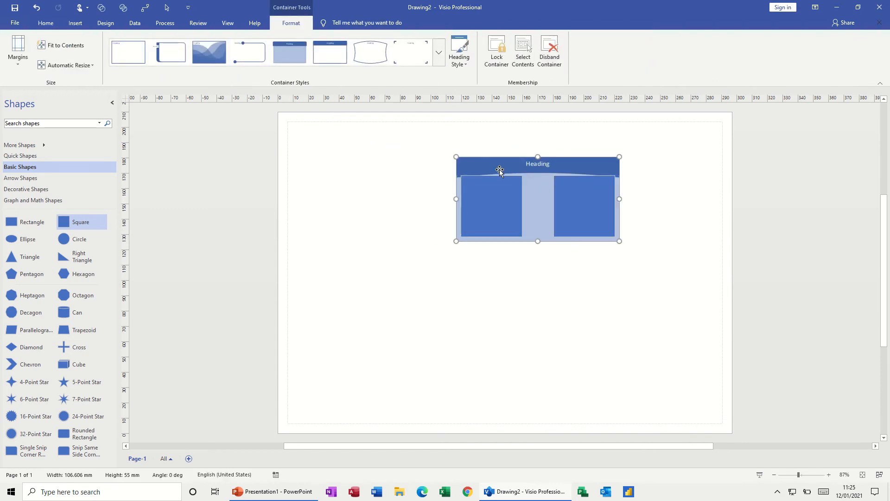
drag(477, 163, 373, 155)
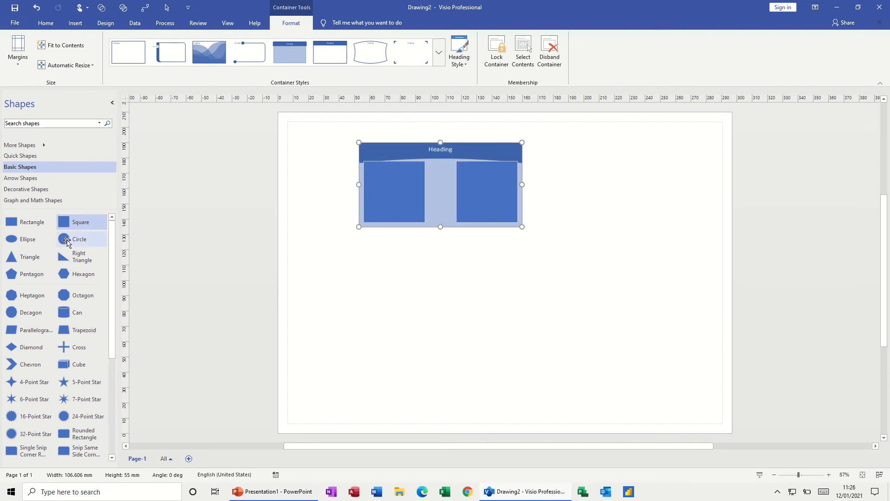
Enlarge the container to about 184 × 95 mm and add a 40 mm circle beside the second square
drag(523, 227, 642, 288)
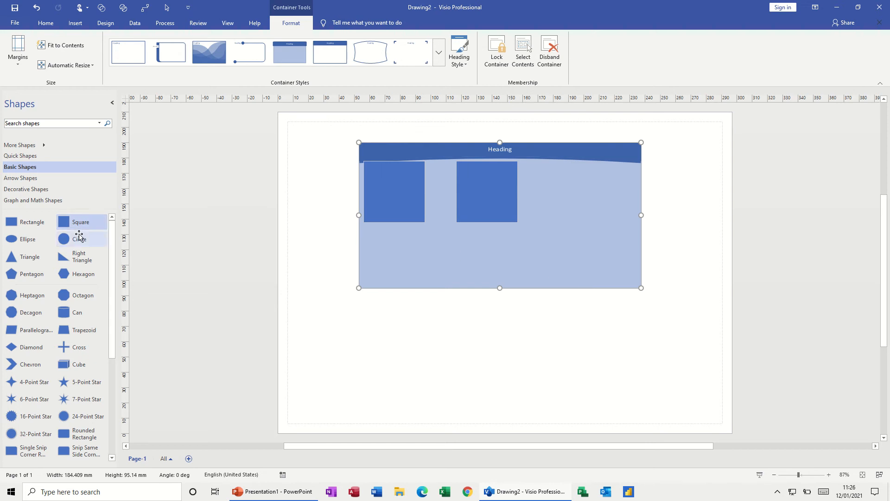
drag(79, 238, 587, 210)
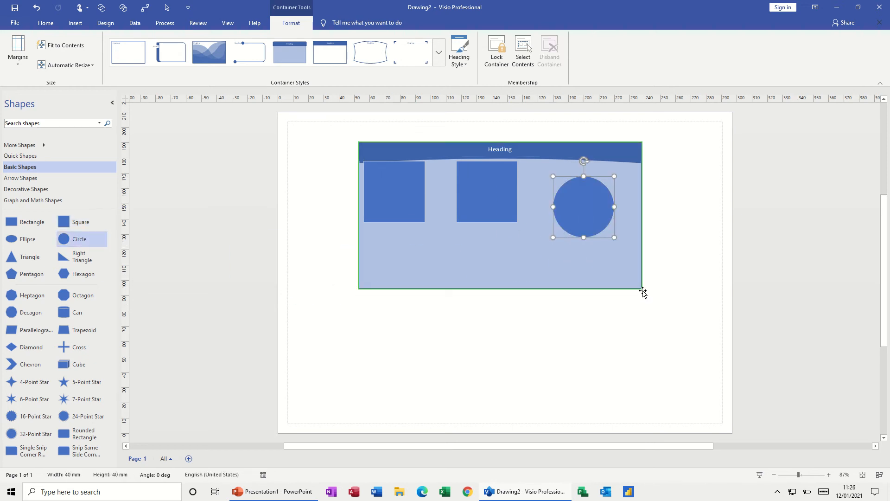
mouse_move(487, 200)
mouse_down()
mouse_move(490, 292)
mouse_move(470, 357)
mouse_move(494, 199)
mouse_up()
drag(577, 211, 578, 194)
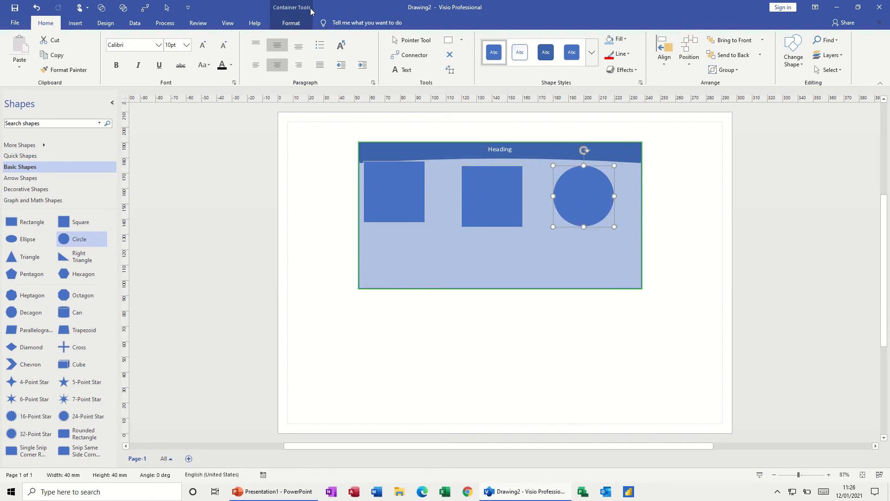
Examine the available container styles, heading styles and automatic resize options for the container
click(291, 24)
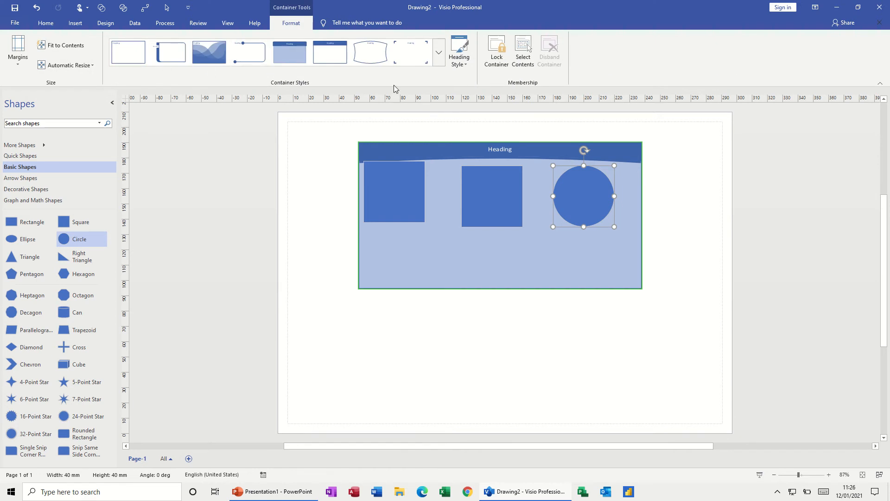
click(436, 69)
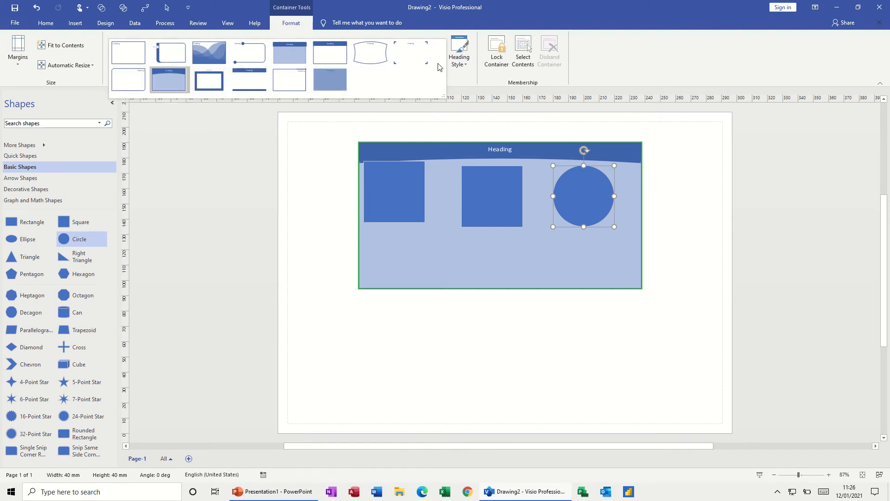
click(459, 54)
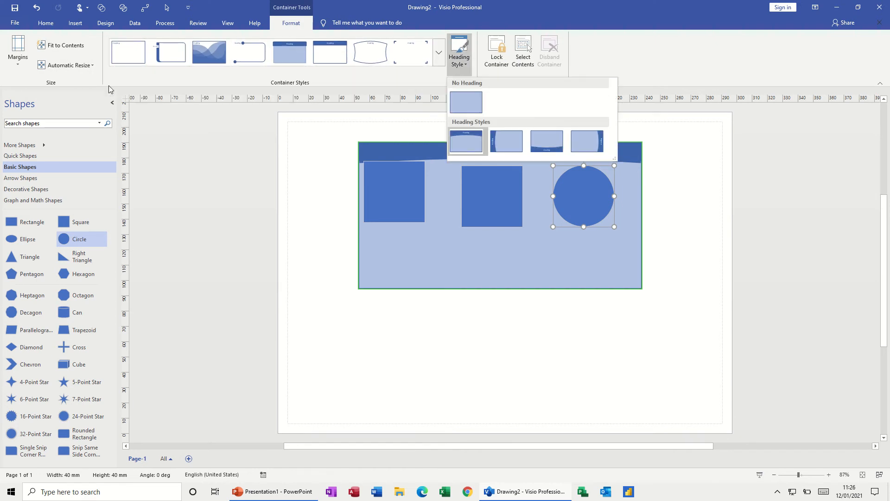
click(91, 67)
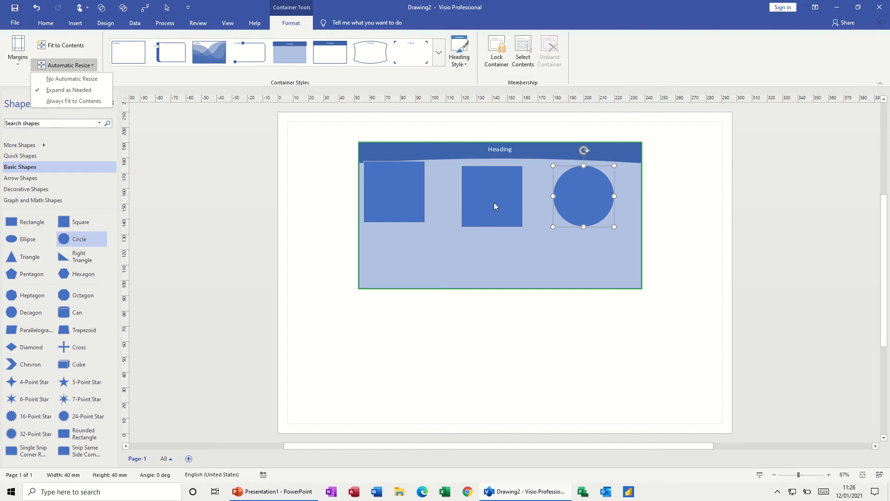
click(494, 203)
Reposition the second square and the circle inside the container so they form an evenly spaced row with the first square
drag(497, 227, 499, 195)
click(564, 213)
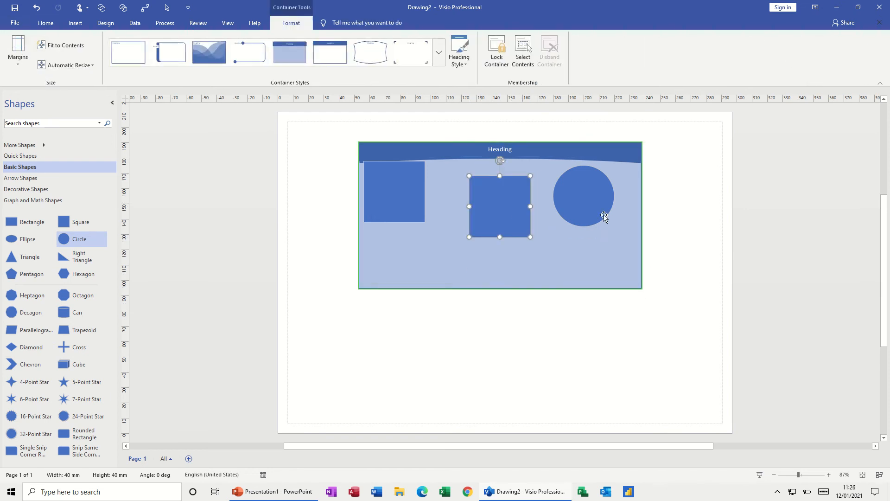
drag(593, 211, 597, 252)
drag(503, 193, 476, 178)
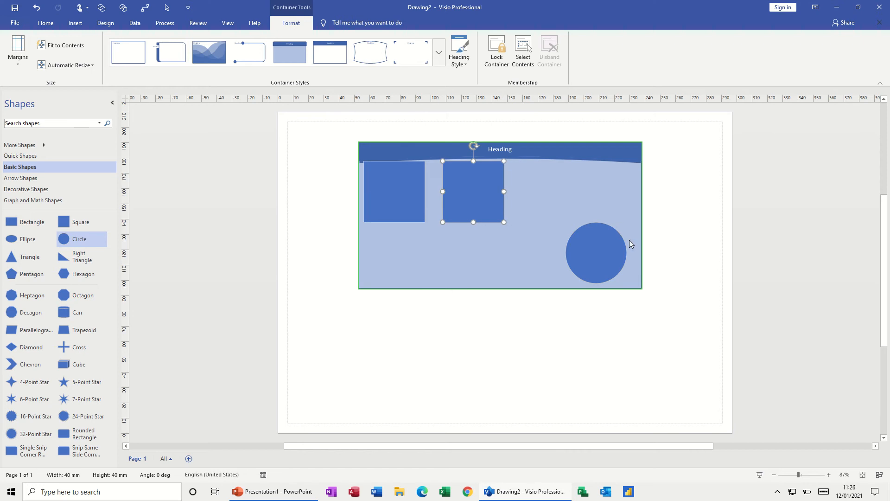
drag(609, 241, 570, 194)
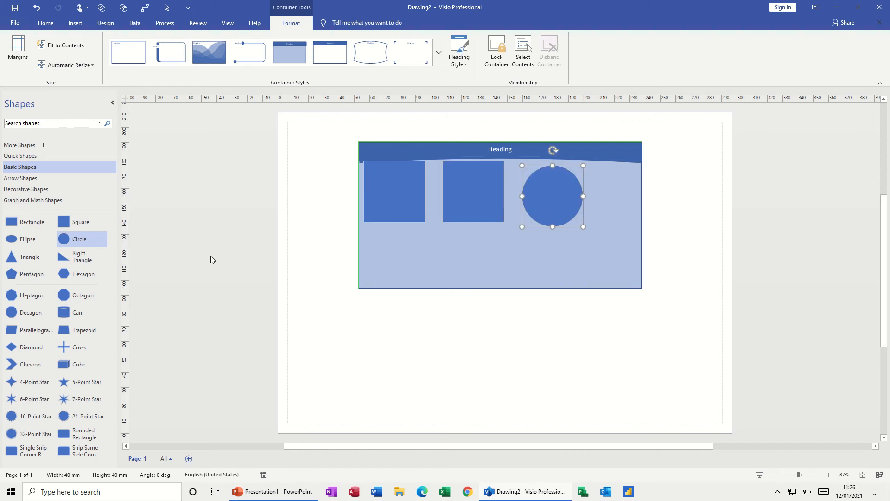
Add two hexagons to the container and arrange them side by side below the squares and circle
drag(68, 277, 464, 258)
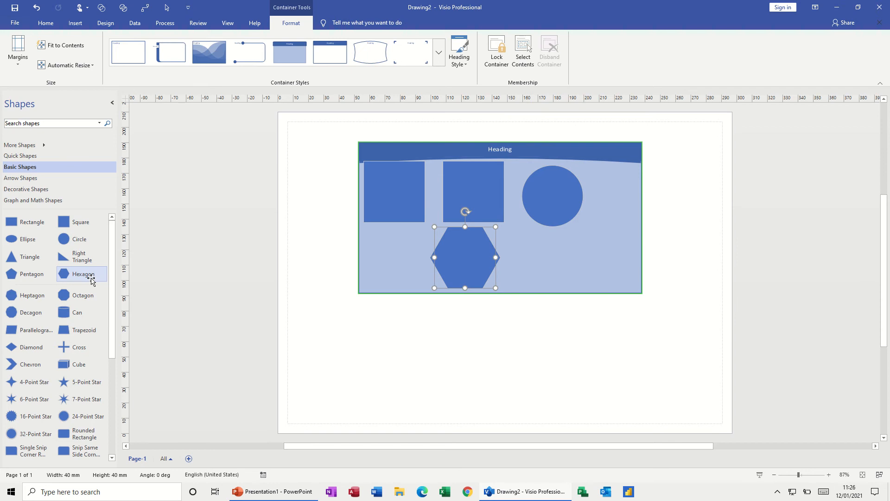
drag(89, 278, 554, 281)
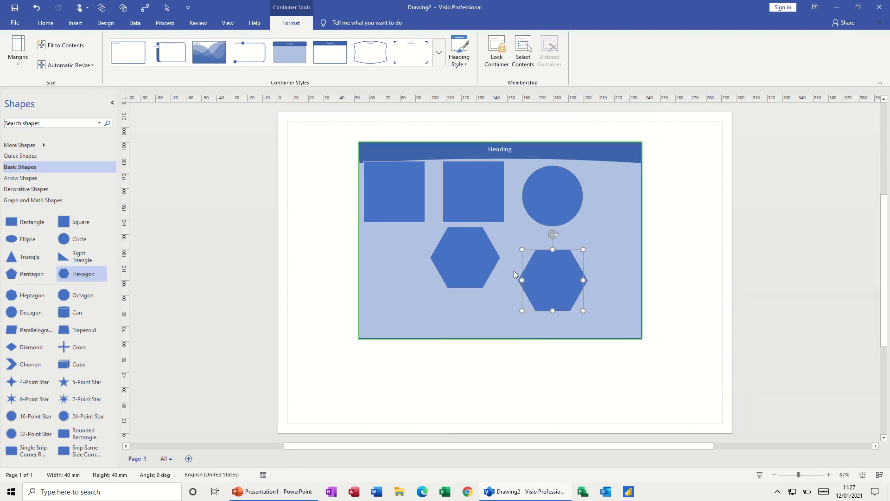
drag(447, 259, 397, 290)
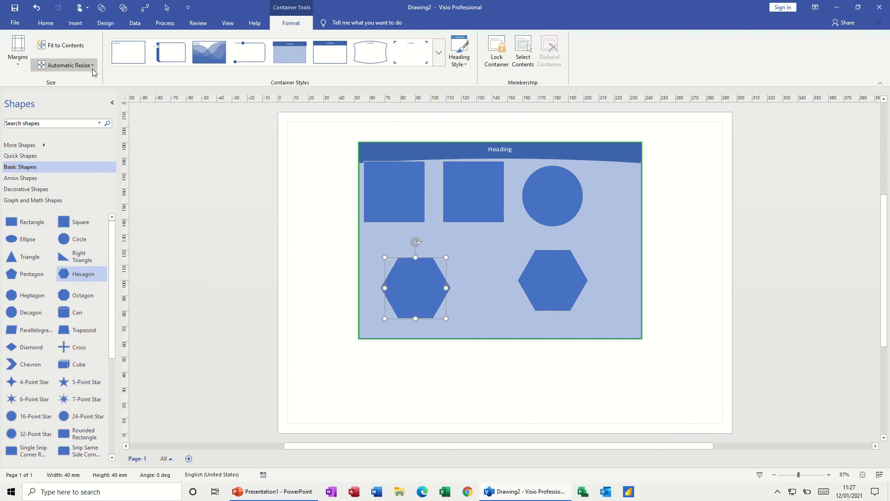
drag(412, 278, 427, 247)
drag(536, 273, 498, 251)
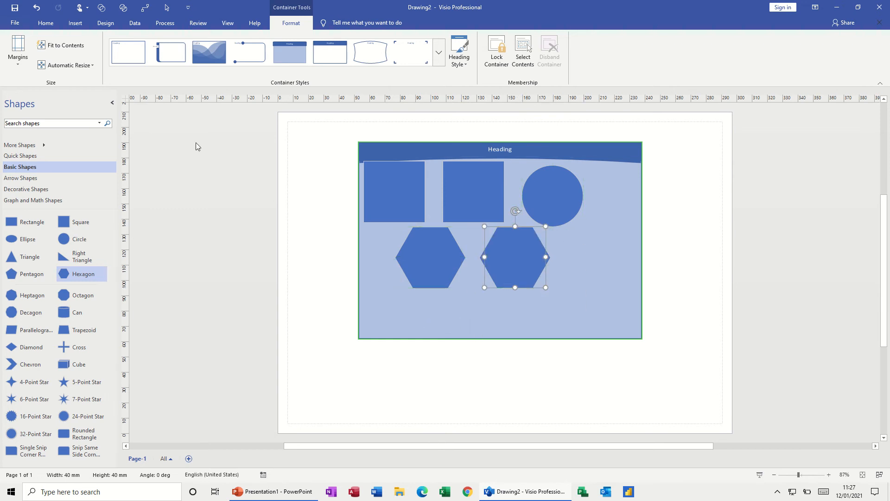
Fit the container to its contents and set its automatic resizing to Always Fit to Contents
click(68, 47)
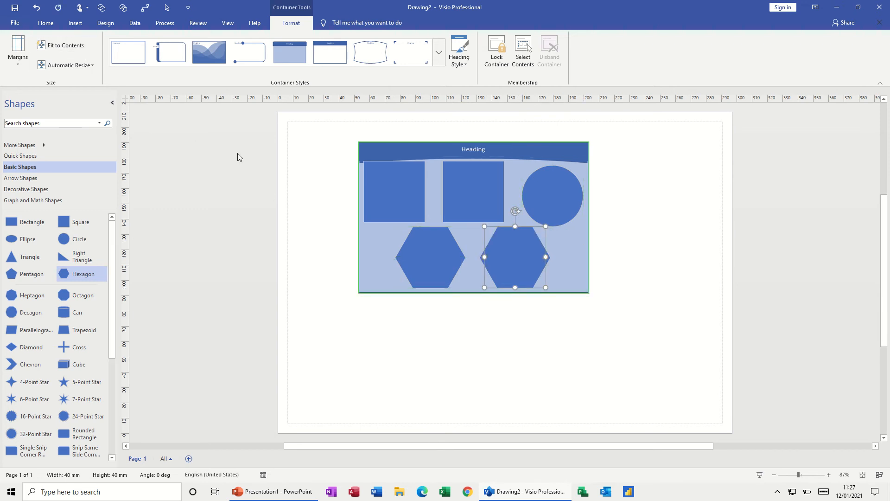
click(88, 65)
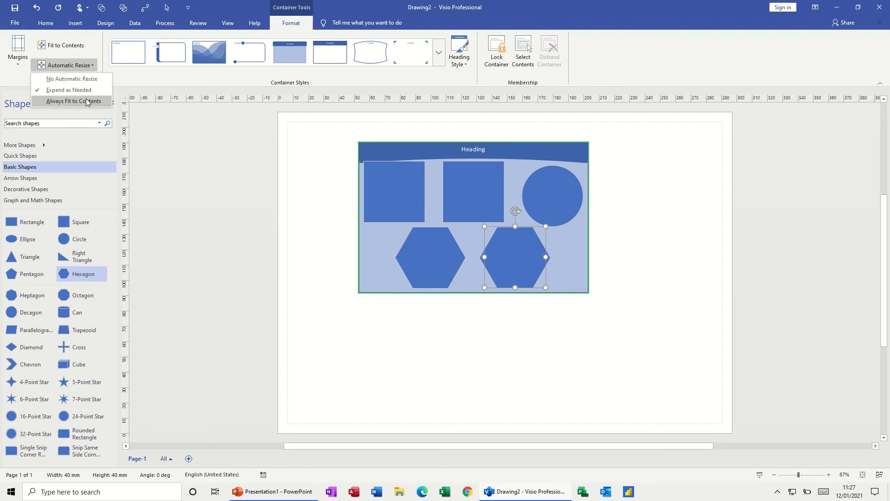
click(73, 103)
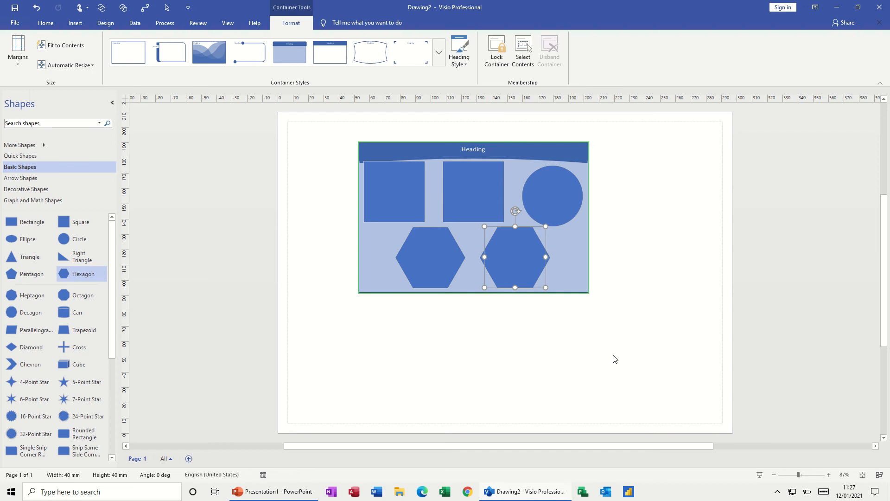
Add a third hexagon to the container and spread the three hexagons into a row below the squares and circle
mouse_move(523, 268)
mouse_down()
mouse_move(524, 293)
mouse_move(533, 263)
mouse_up()
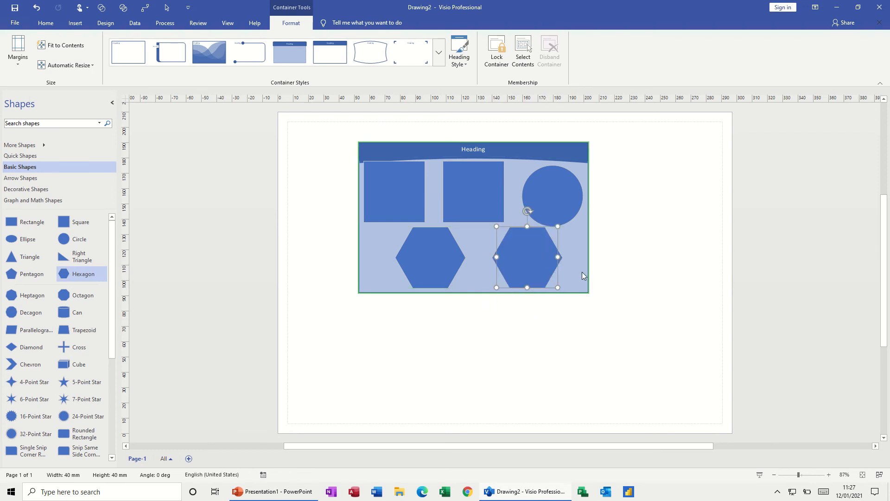
click(333, 279)
drag(85, 274, 546, 273)
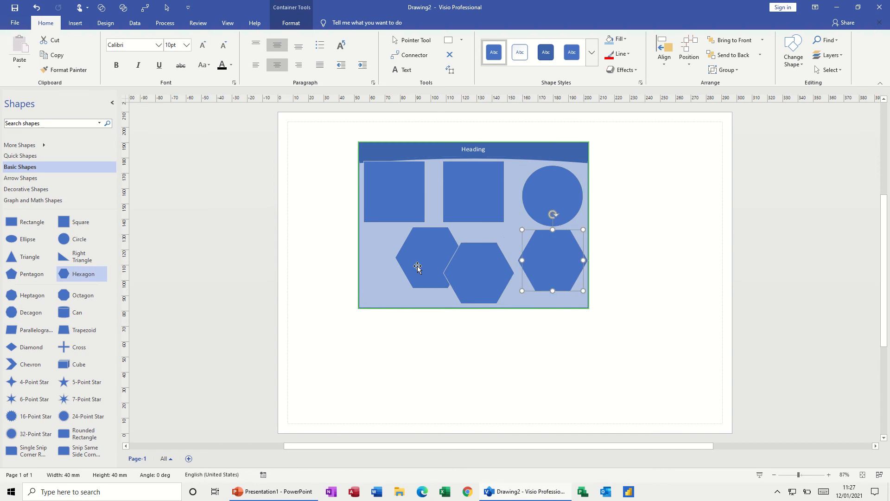
drag(401, 267, 380, 274)
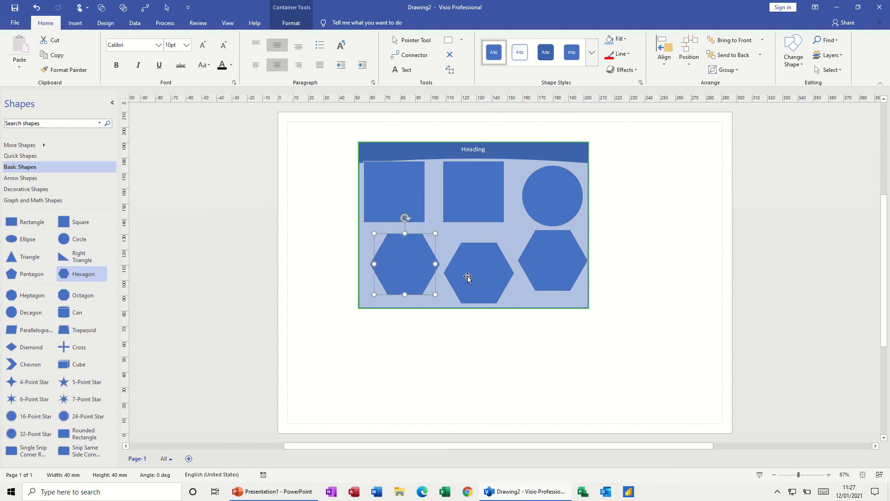
drag(467, 276, 469, 265)
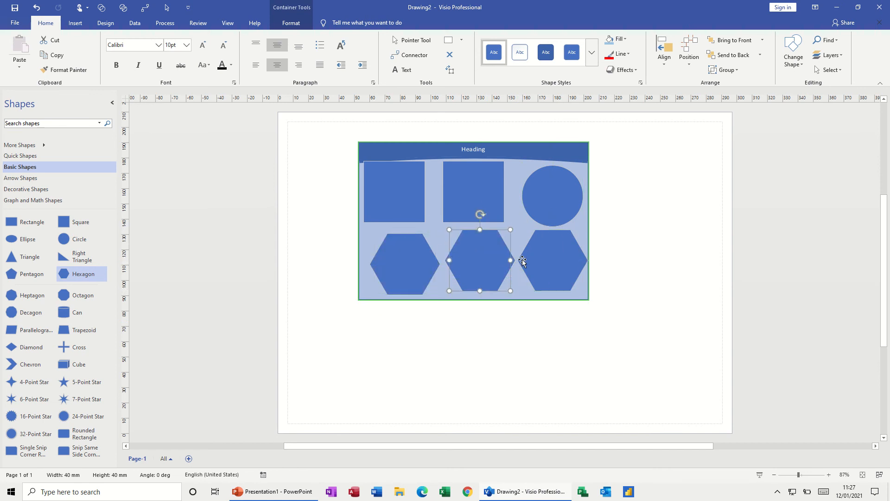
Change the container's heading style to the vertical heading along its left edge
click(289, 24)
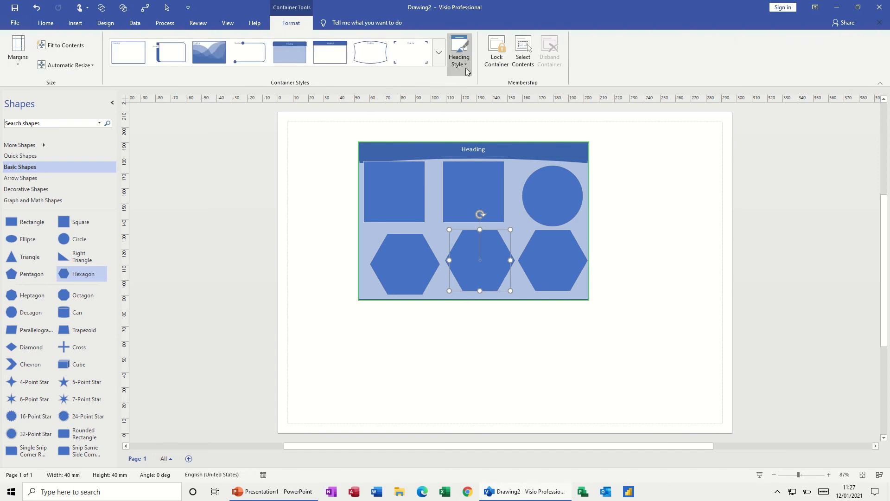
click(466, 65)
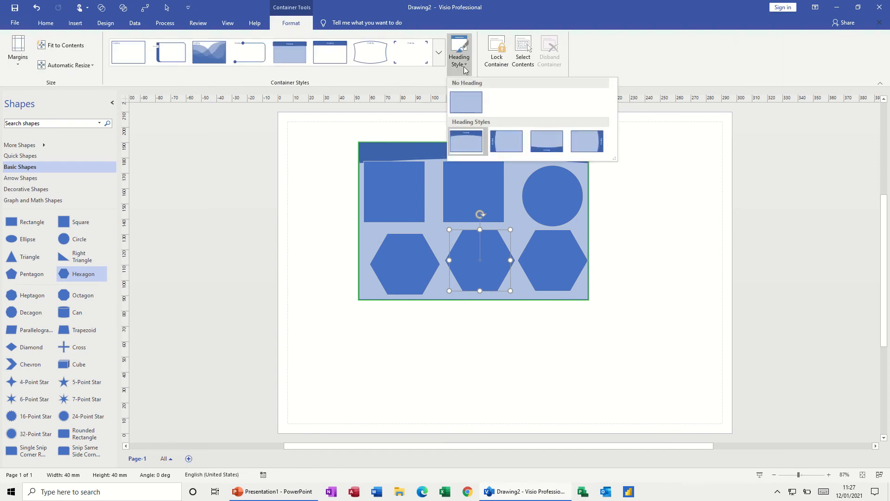
click(498, 138)
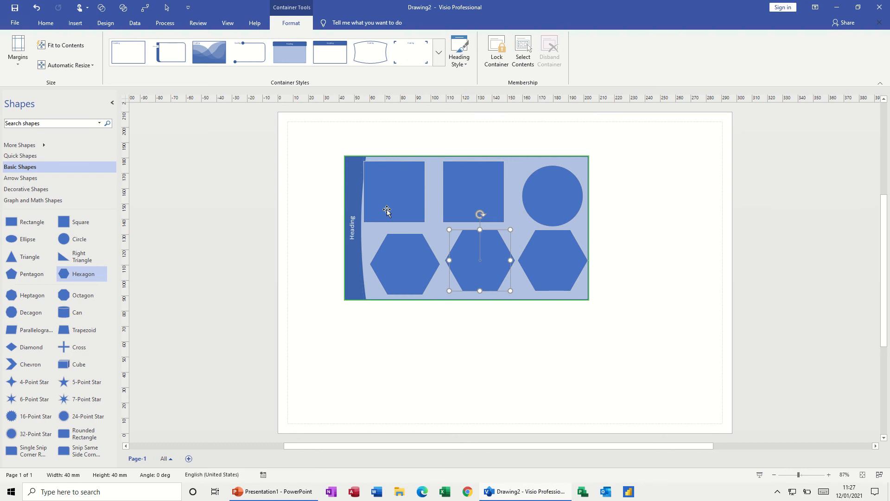
Replace the container's heading text with "Test"
click(349, 234)
click(353, 232)
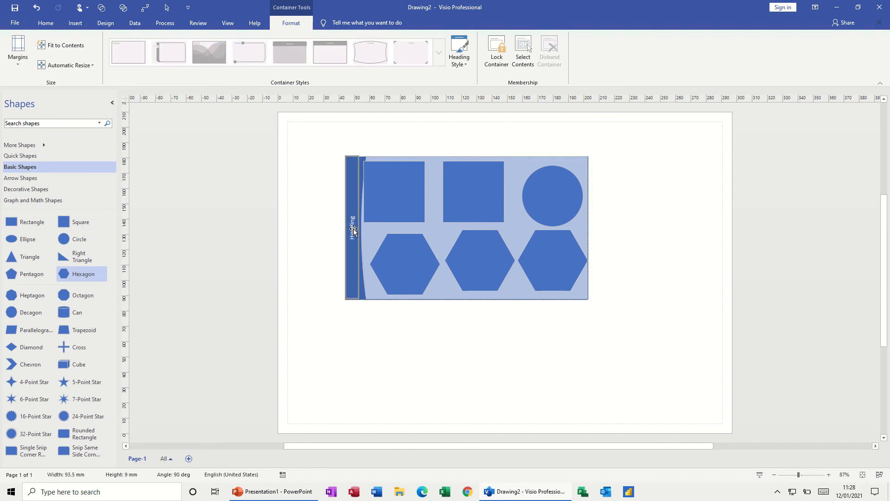
double_click(352, 224)
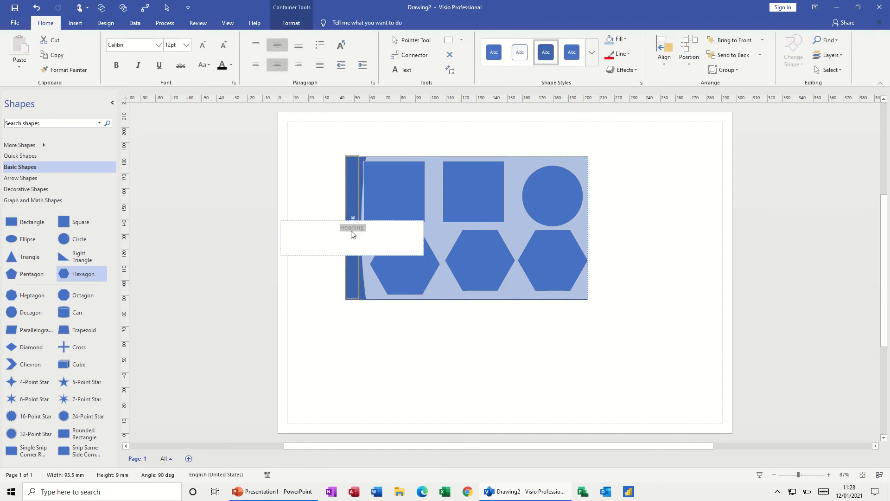
key(BackSpace)
click(637, 206)
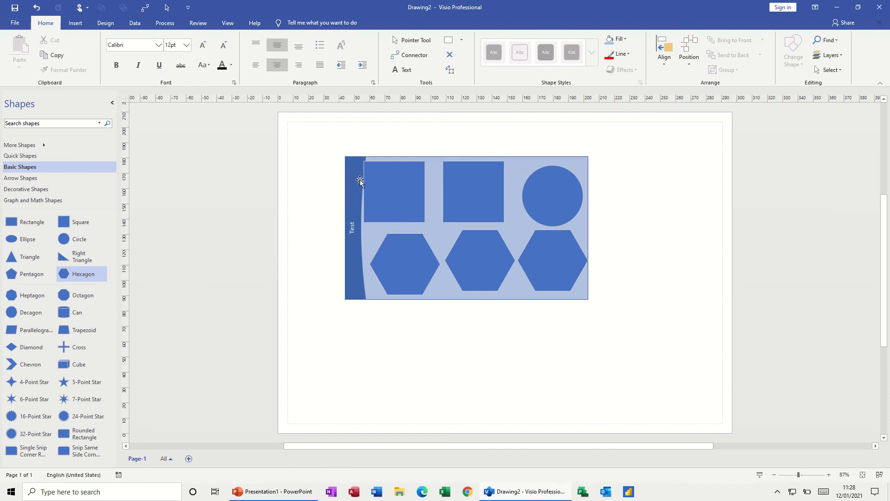
Lock the container and reposition the second square and the circle inside it
click(347, 191)
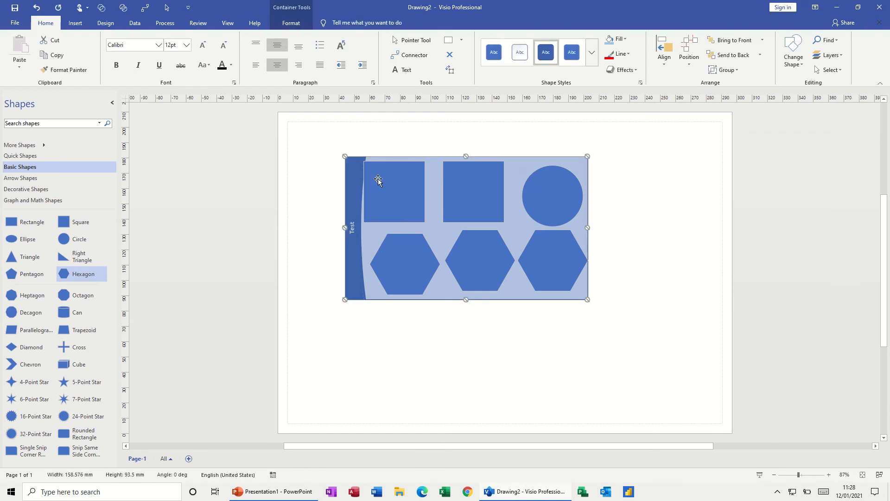
click(292, 26)
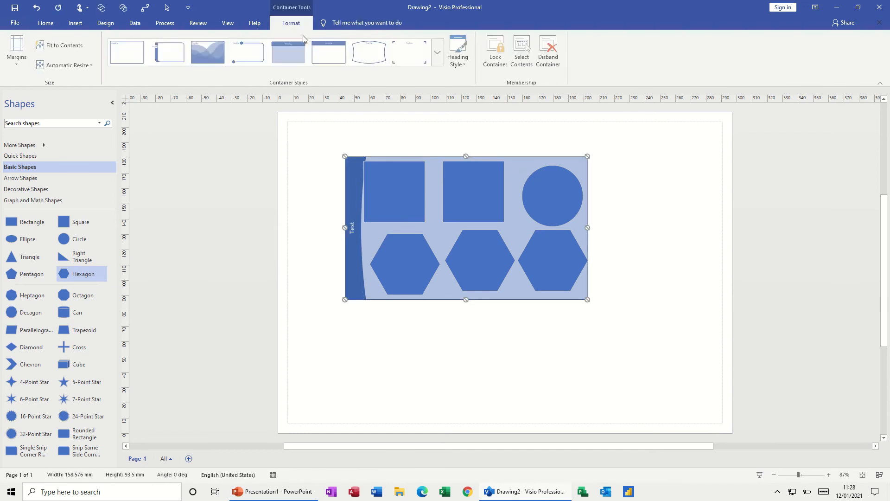
click(496, 47)
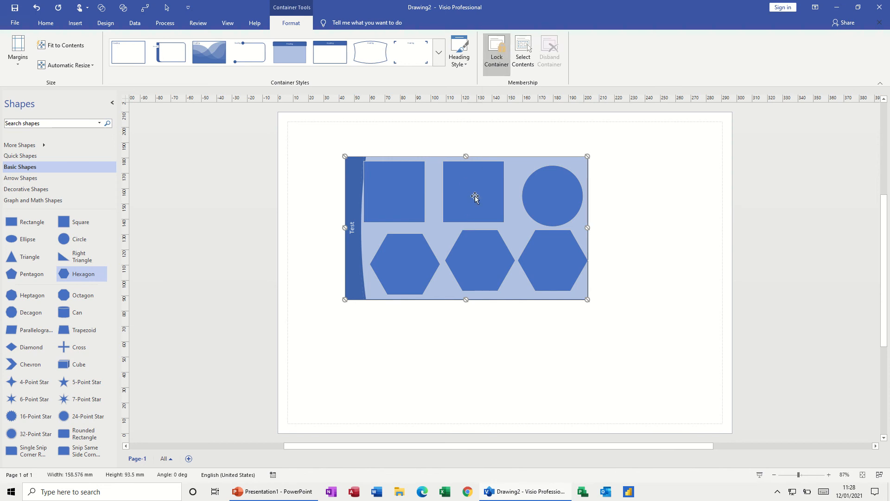
mouse_move(475, 197)
mouse_down()
mouse_move(485, 198)
mouse_move(495, 324)
mouse_move(483, 395)
mouse_move(486, 186)
mouse_up()
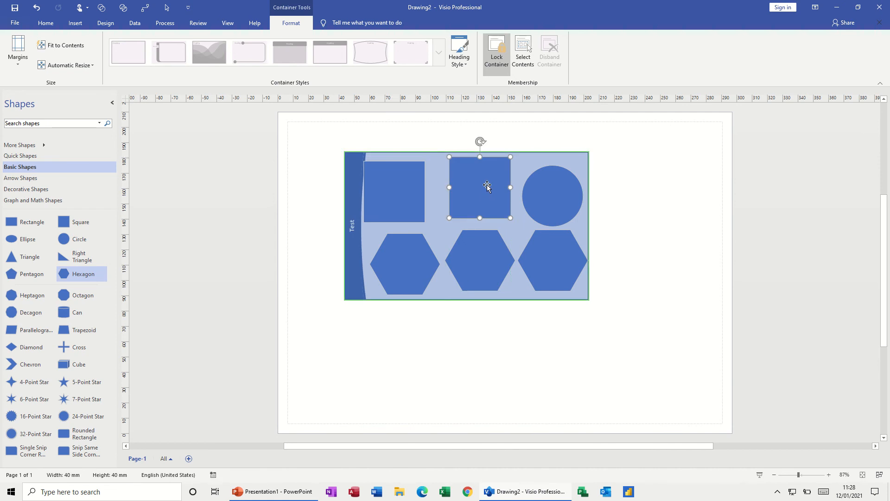
mouse_move(548, 193)
mouse_down()
mouse_move(688, 216)
mouse_move(635, 188)
mouse_move(562, 191)
mouse_up()
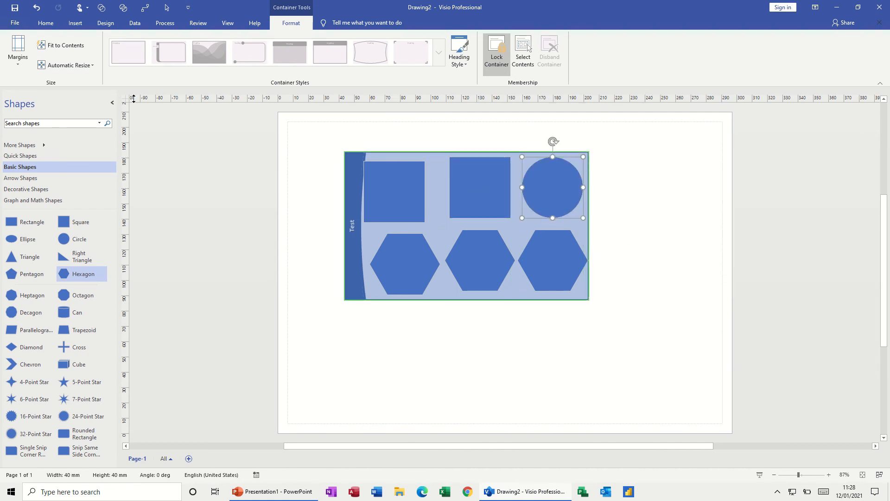
Set the container's automatic resizing to Expand as Needed and move the circle and two hexagons around to test it
click(93, 66)
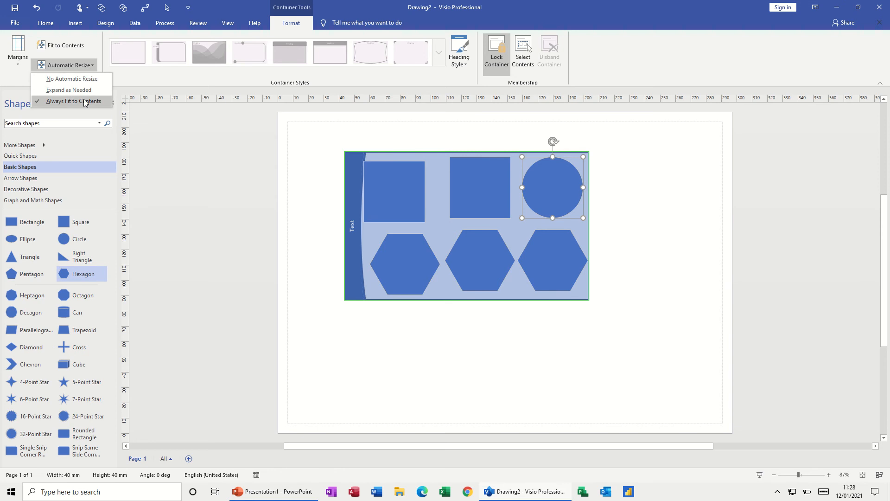
click(52, 90)
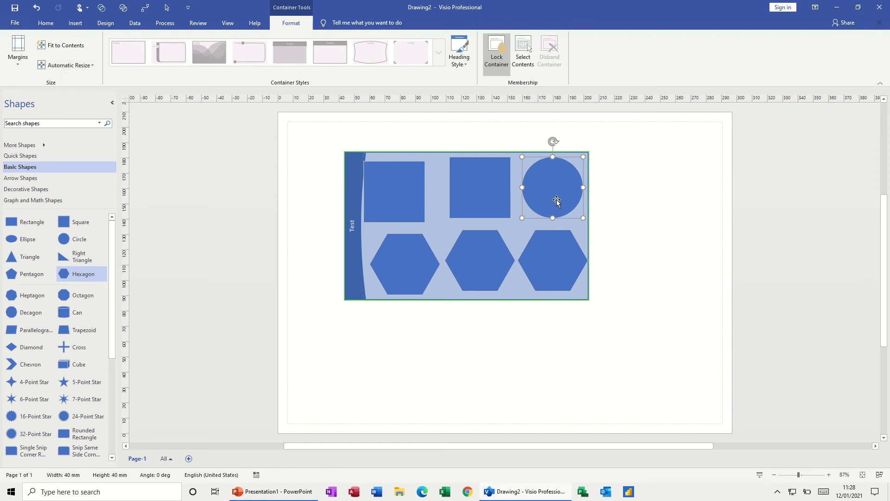
drag(559, 203, 621, 244)
drag(566, 193, 536, 192)
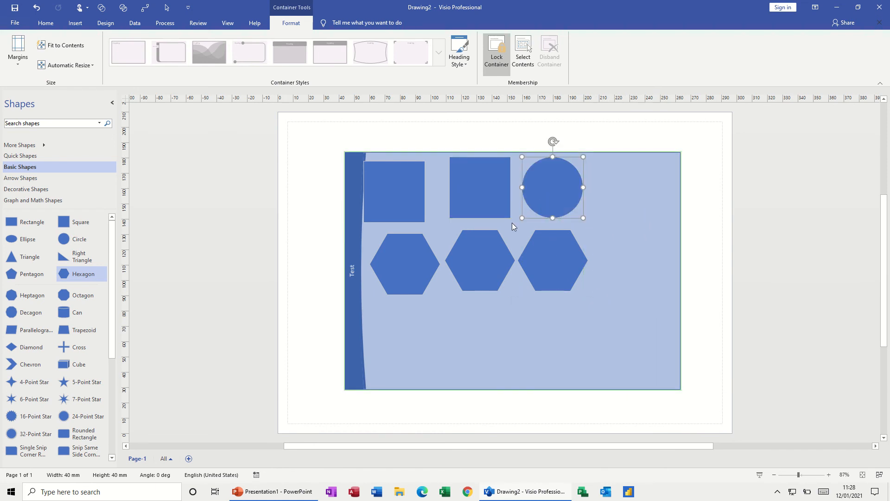
drag(476, 256, 565, 289)
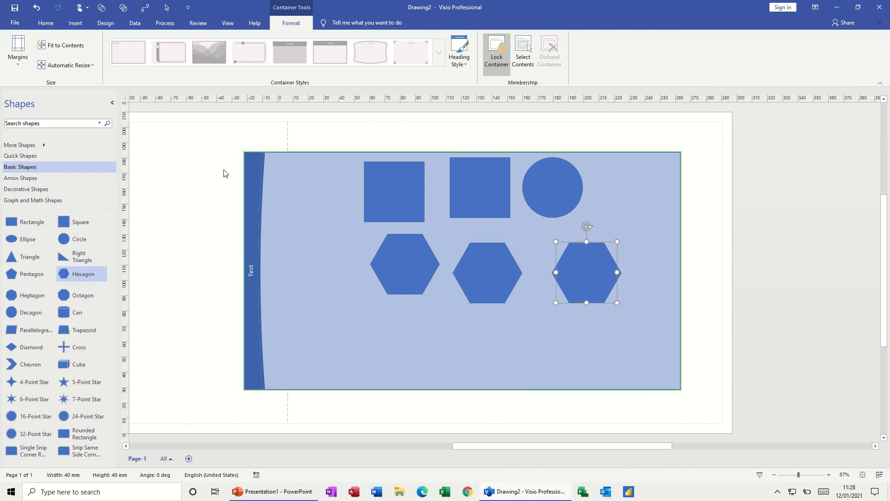
Set the container's automatic resizing to Always Fit to Contents and move the third hexagon closer to the second
click(93, 68)
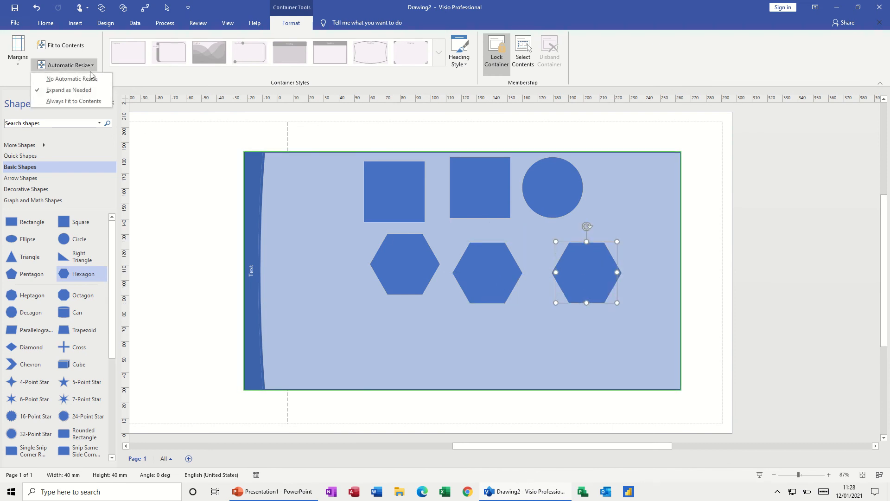
click(77, 102)
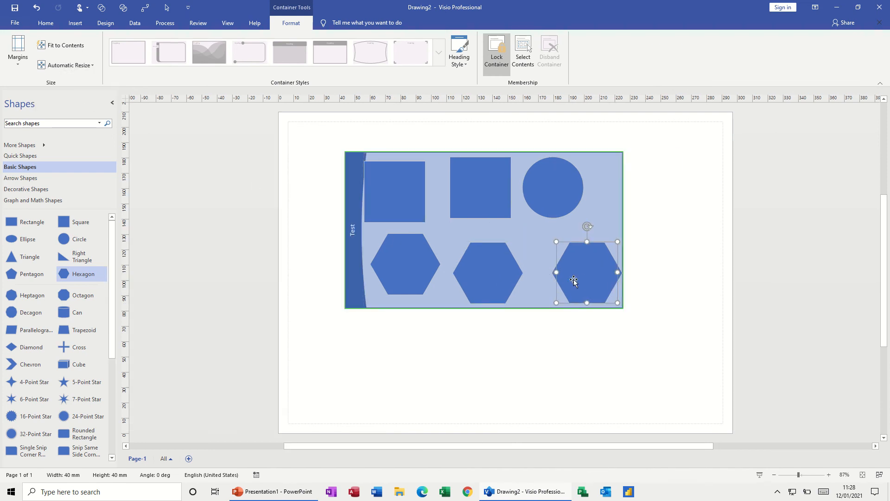
mouse_move(574, 280)
mouse_down()
mouse_move(610, 387)
mouse_move(620, 271)
mouse_move(697, 263)
mouse_move(578, 271)
mouse_move(576, 282)
mouse_up()
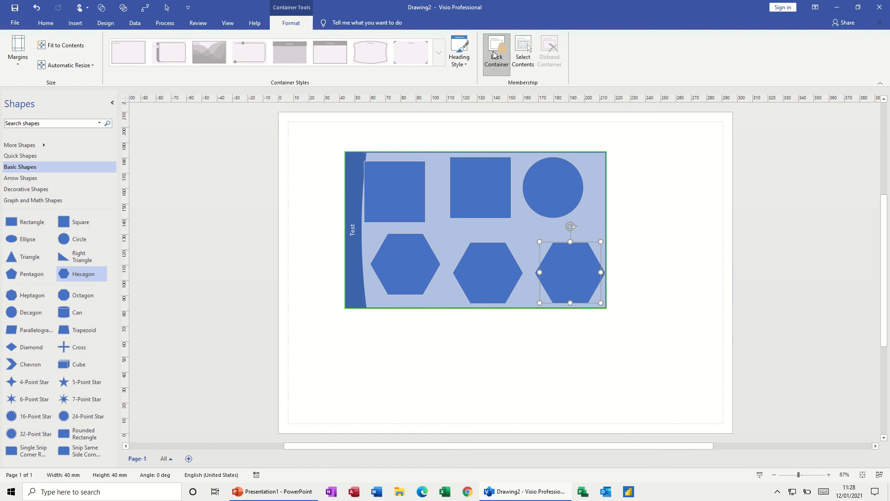
Unlock the container, move the circle out of it onto the page, and undo that move
key(ctrl+z)
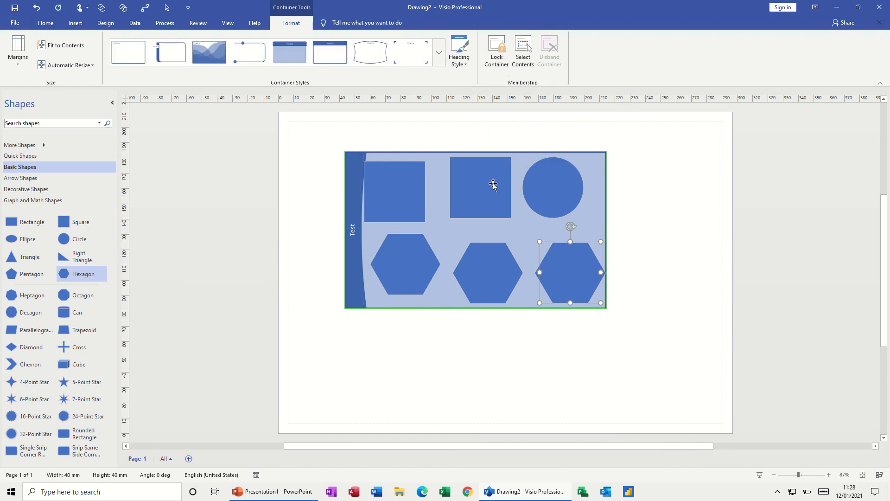
drag(558, 193, 689, 206)
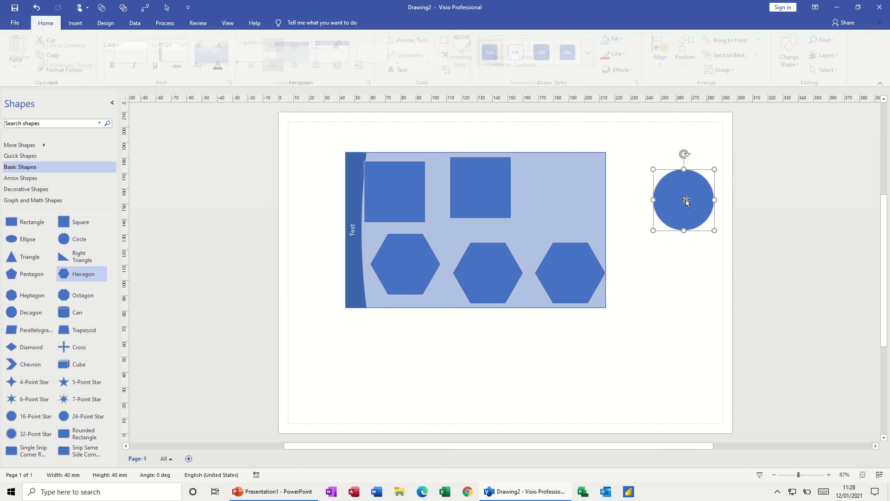
key(ctrl+z)
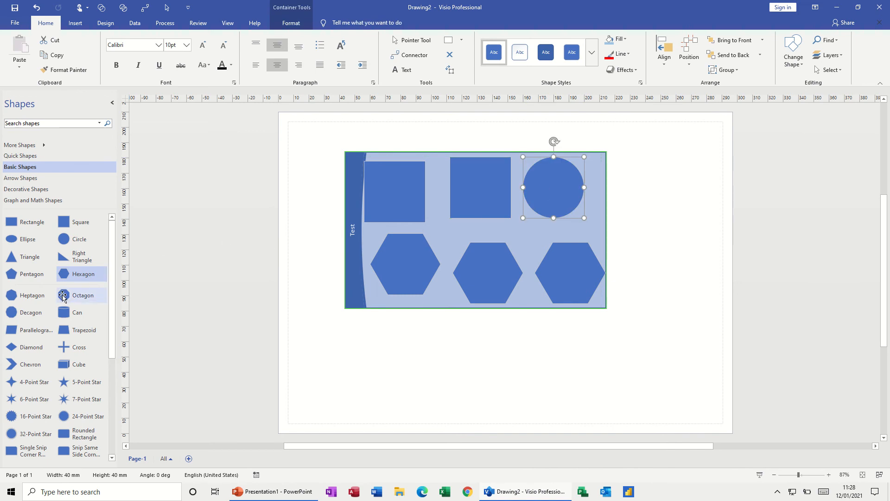
Add an octagon overlapping the second and third hexagons, and shift the container toward the page's upper-left corner
drag(62, 297, 538, 246)
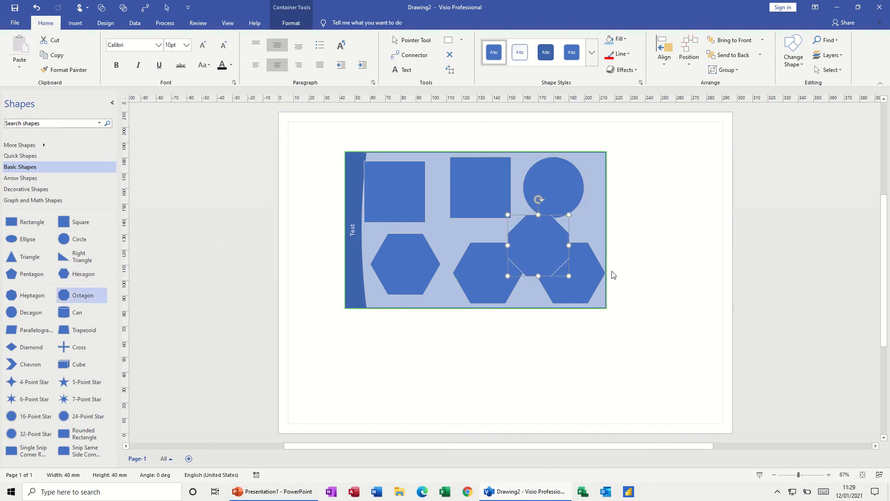
click(666, 244)
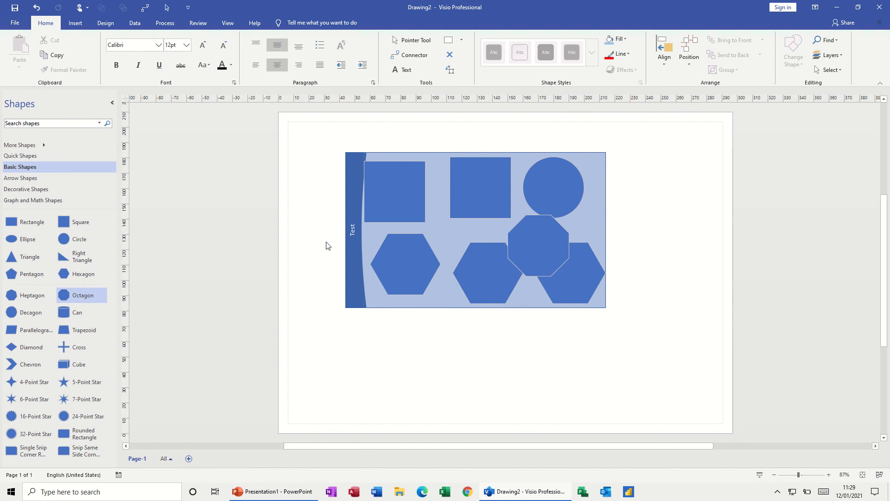
drag(346, 264, 326, 243)
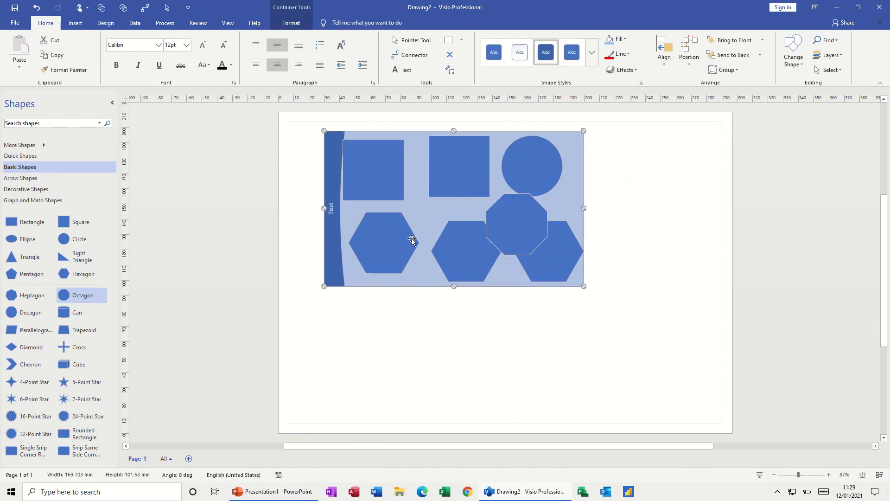
Lock the container and nudge the octagon slightly to the left inside it
click(291, 23)
click(496, 51)
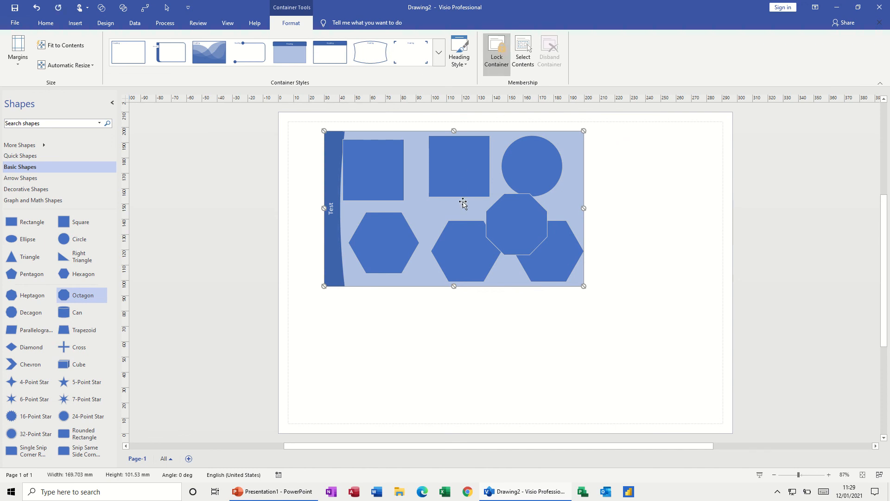
mouse_move(516, 221)
mouse_down()
mouse_move(507, 313)
mouse_move(508, 222)
mouse_up()
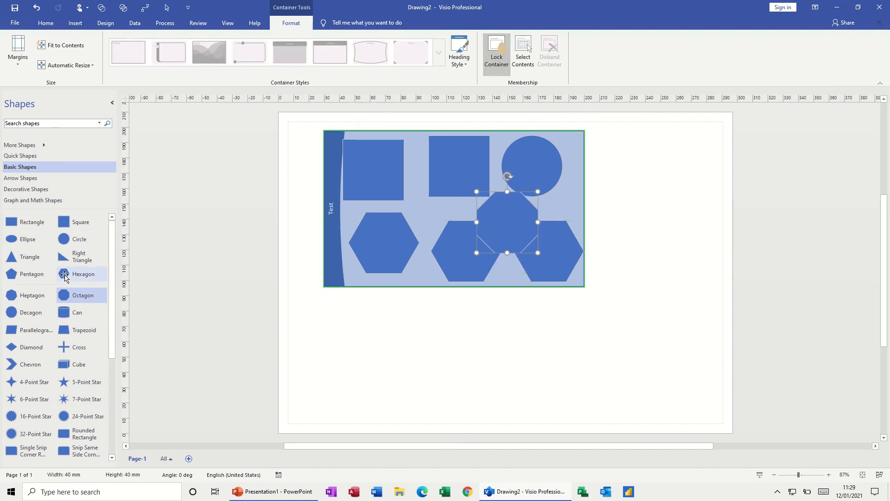
Place a new hexagon over the locked container, and separate the two so the hexagon sits left of the container
drag(70, 274, 439, 218)
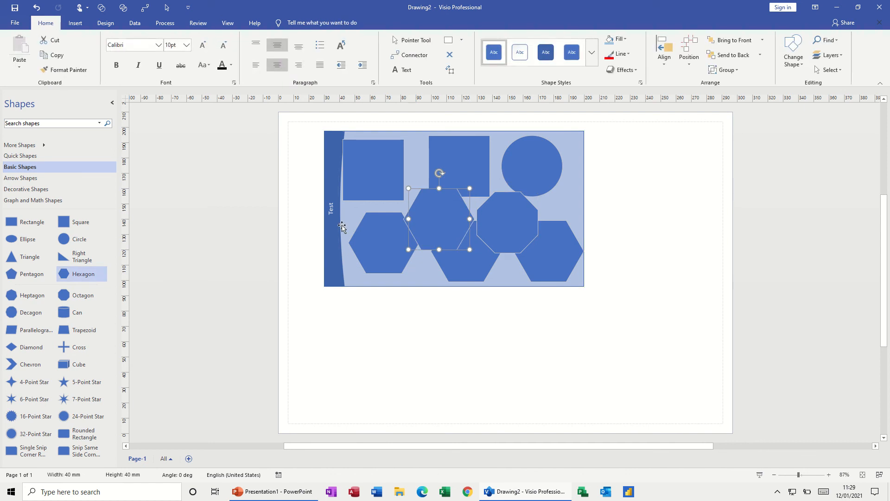
drag(330, 218, 516, 221)
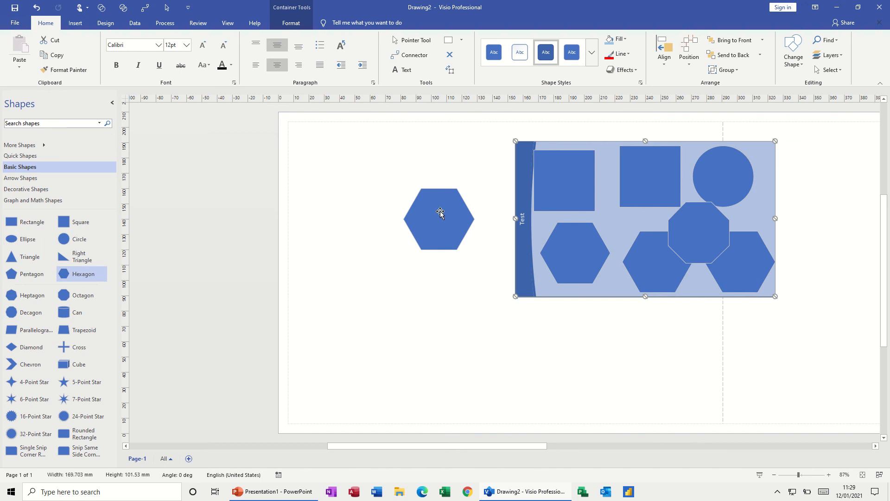
drag(440, 213, 348, 247)
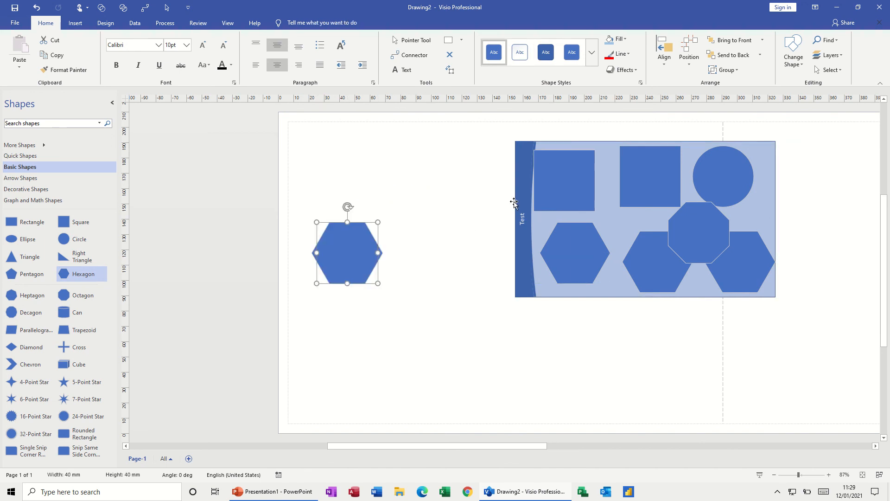
drag(513, 202, 415, 204)
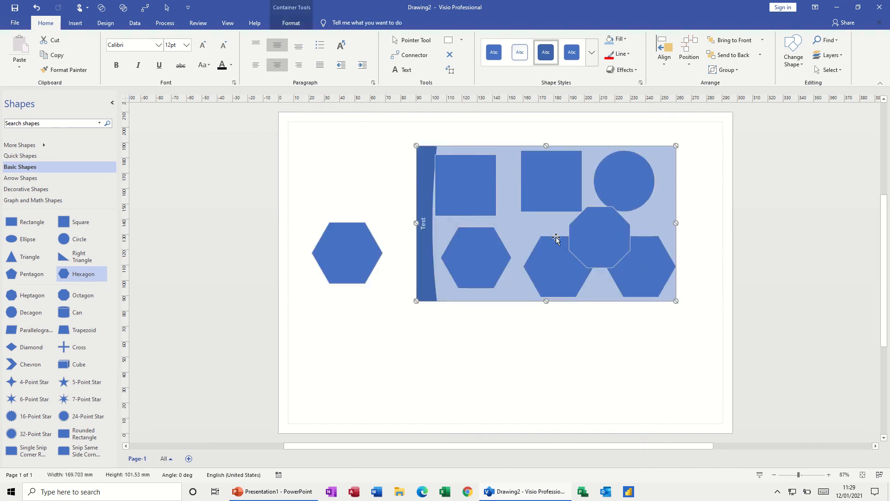
Unlock the container and move the octagon out of it to the empty page area below
click(608, 226)
click(291, 23)
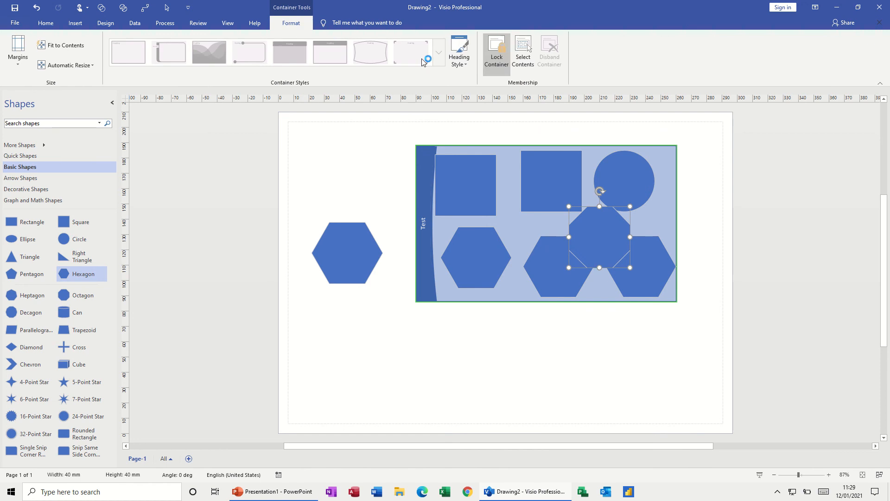
drag(577, 240, 416, 358)
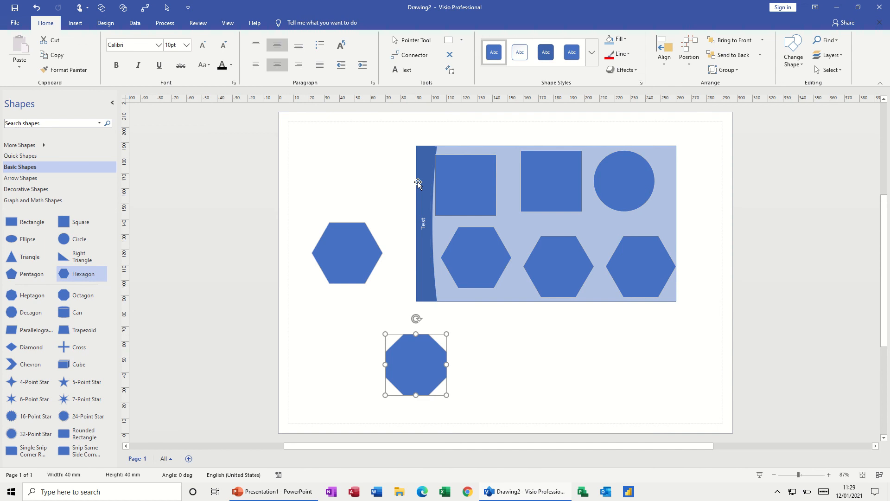
Move the container slightly up and to the left, and look through its available margin sizes
drag(418, 182, 399, 169)
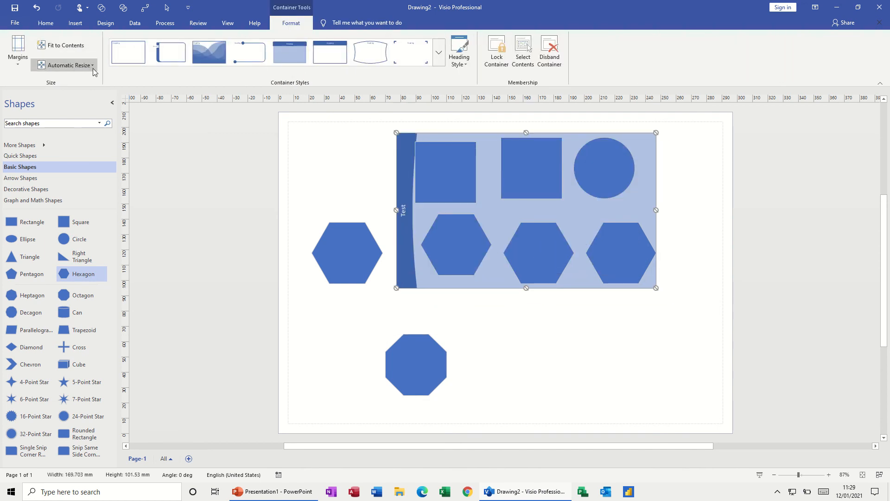
click(19, 65)
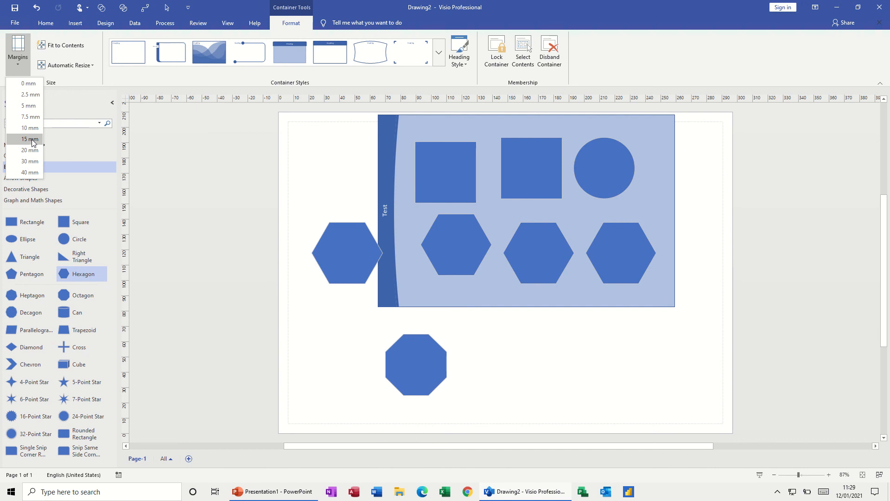
click(115, 79)
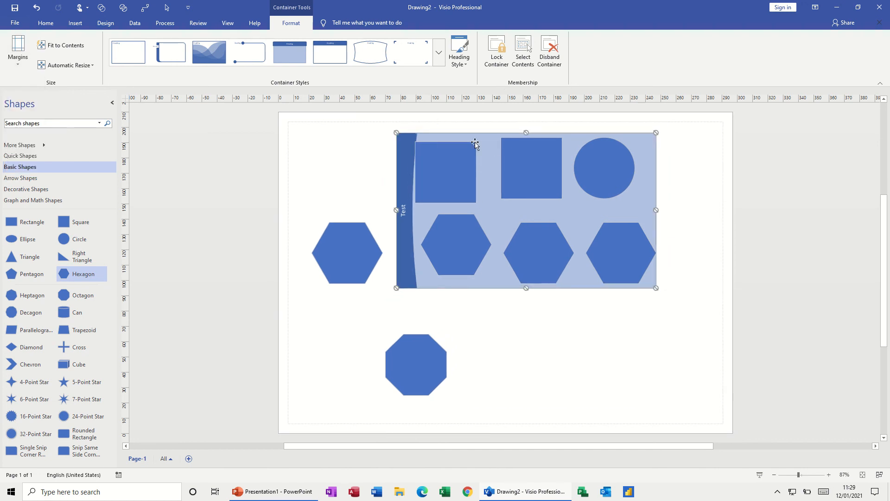
Disband the container headed Test, leaving its shapes on the page
click(550, 50)
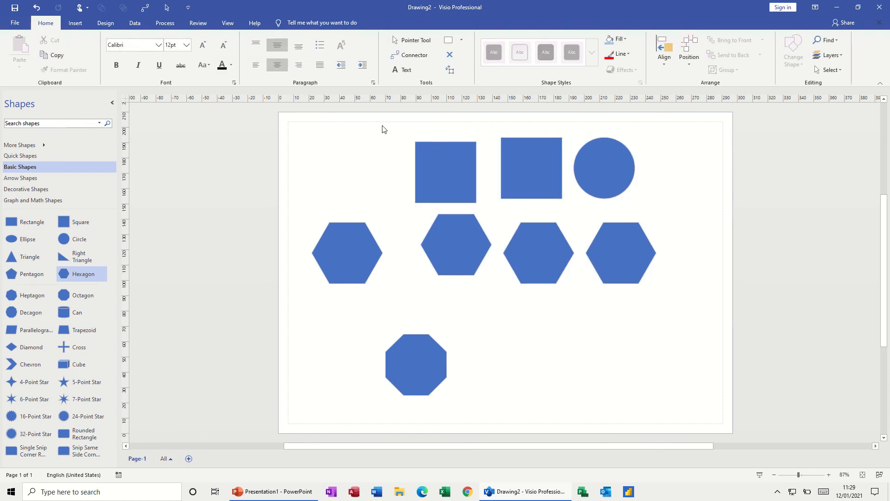
Enclose the two squares in a container with a dark left band, lock it and move it toward the page's upper-left area
drag(383, 130, 566, 212)
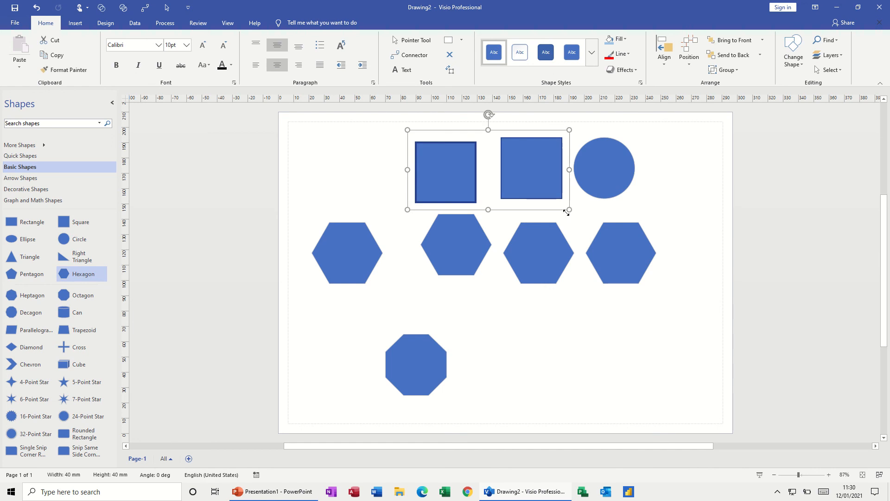
click(75, 23)
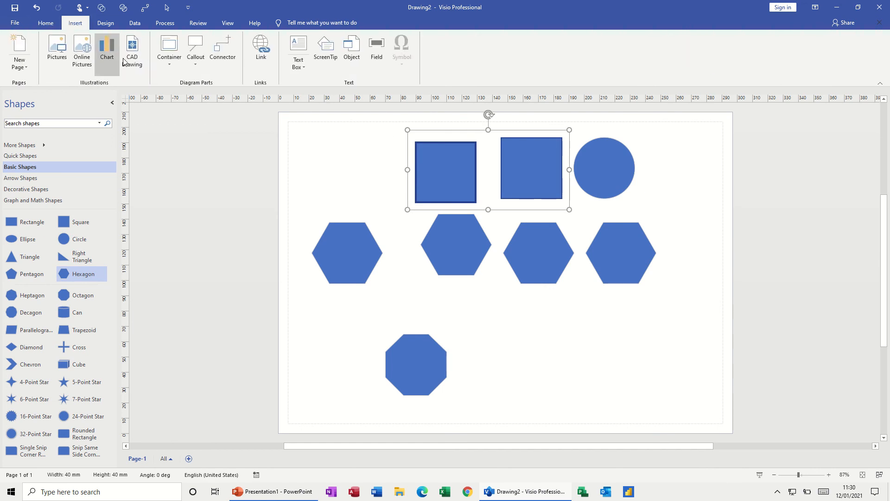
click(169, 51)
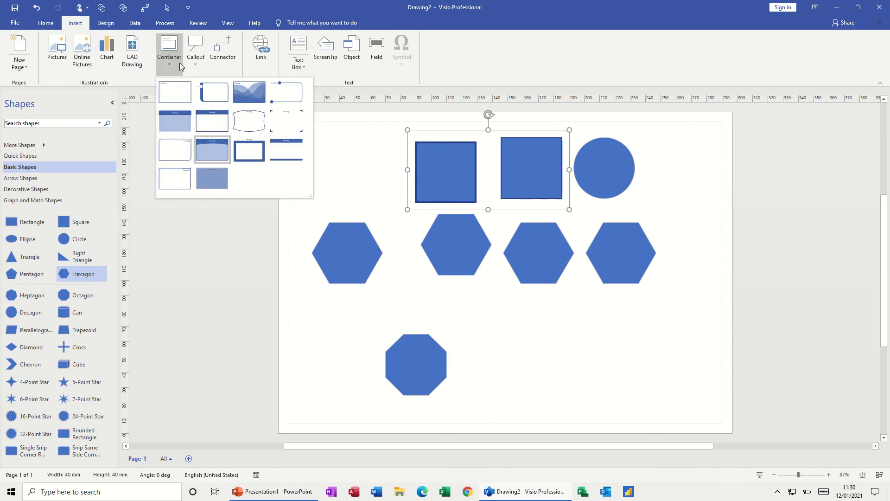
click(213, 99)
drag(432, 131, 360, 130)
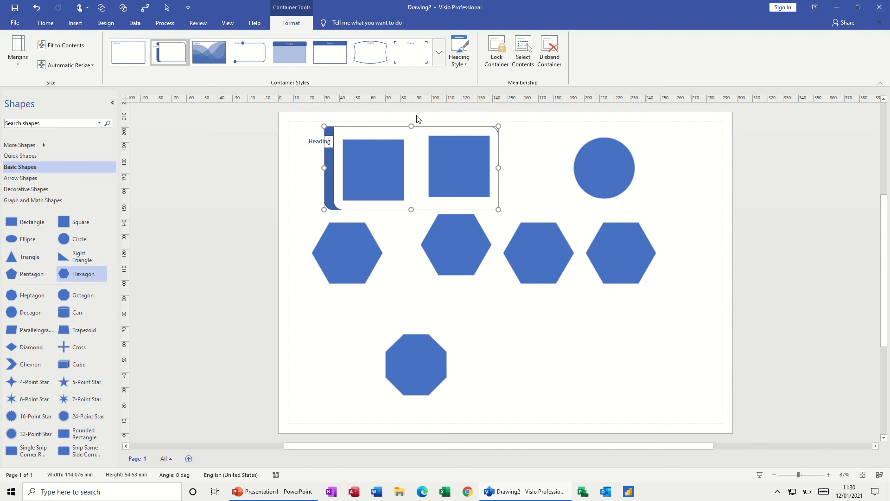
click(534, 167)
Enclose the two rightmost hexagons in a shaded container with a heading bar across the top, lock it and move it to the page's lower-right area
drag(516, 240, 660, 299)
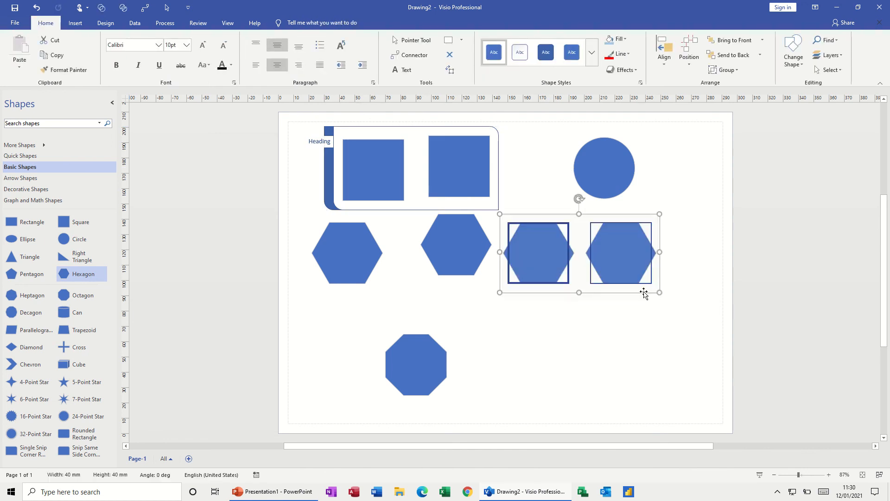
click(75, 23)
click(168, 50)
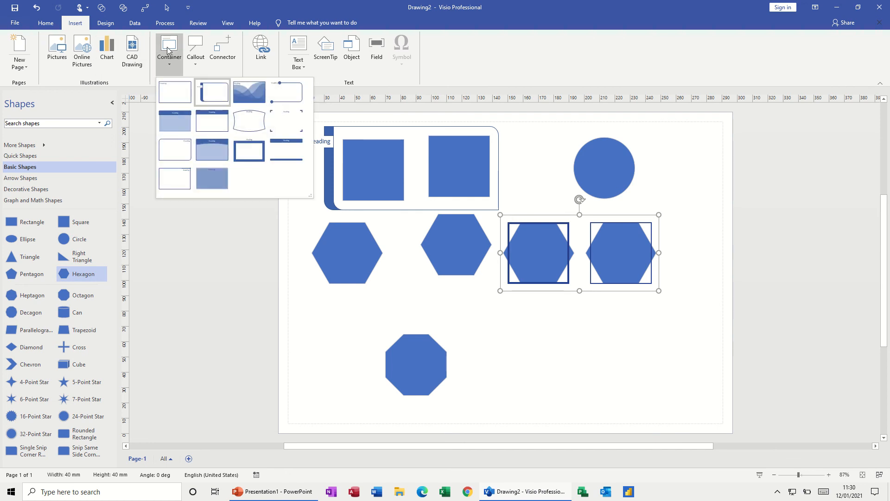
click(173, 119)
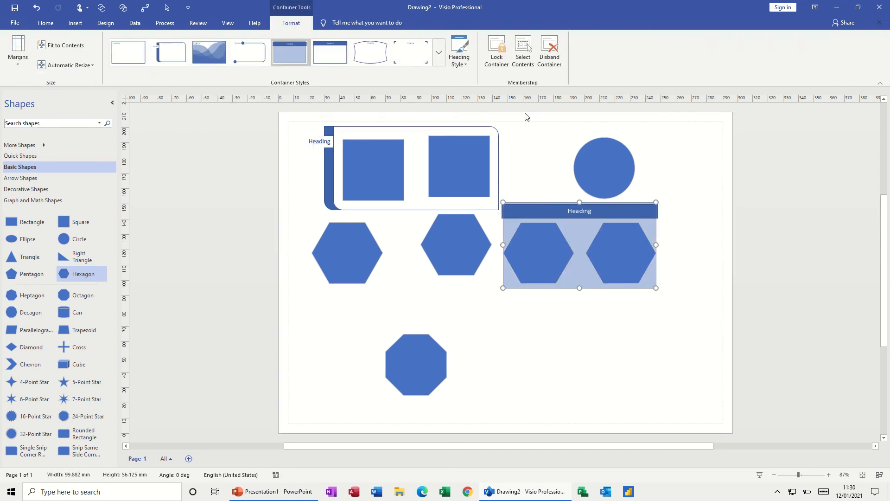
click(491, 51)
drag(554, 214, 598, 300)
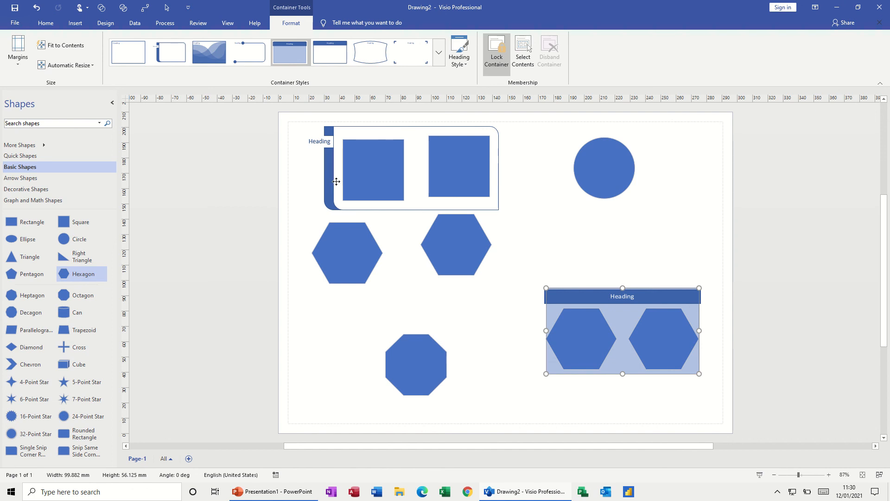
Move the squares' container directly above the hexagons' container, and shift the middle free hexagon slightly left, level with its neighbour
drag(336, 181, 541, 237)
drag(443, 238, 426, 246)
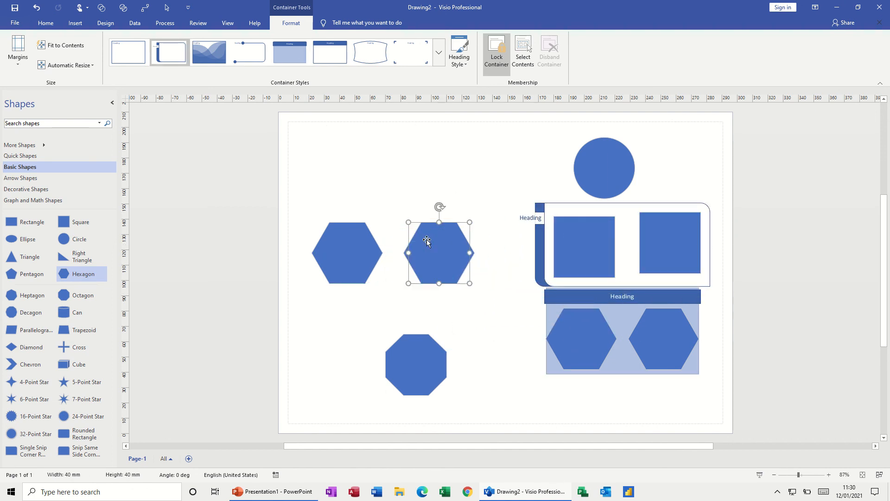
drag(312, 213, 484, 296)
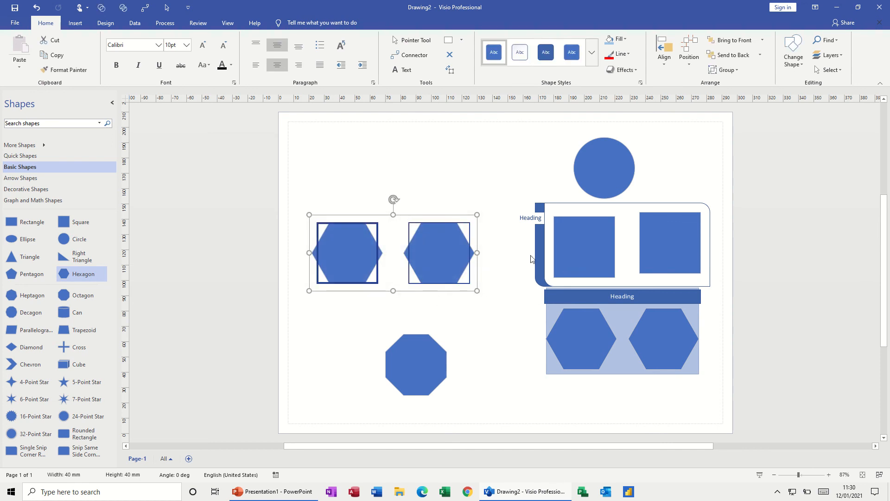
key(Escape)
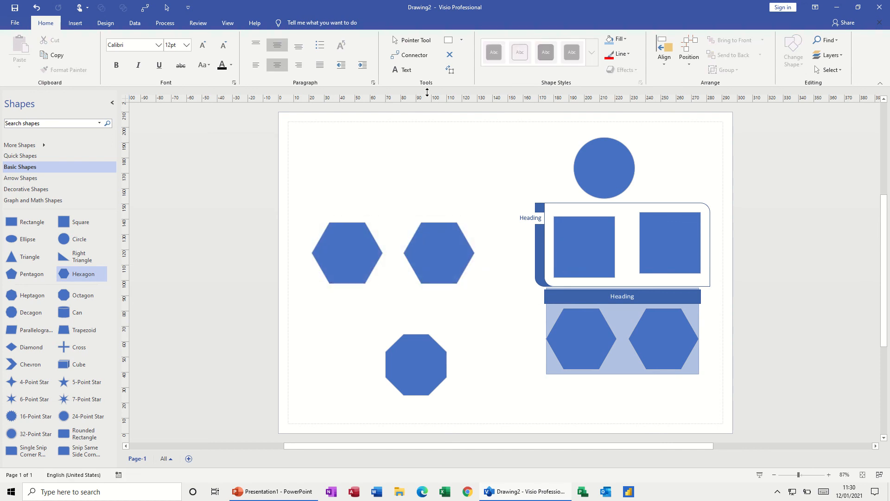
Move the container with the two squares back to the page's upper-left area, above the two free hexagons
click(642, 249)
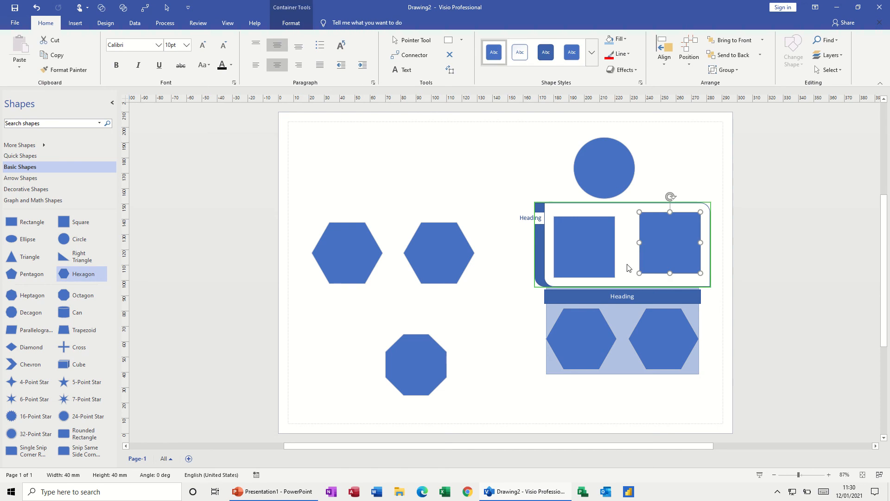
click(294, 25)
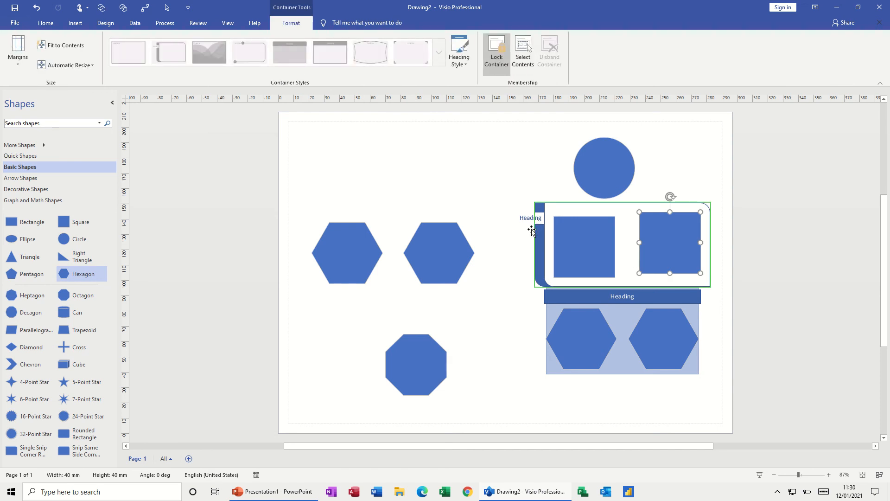
drag(532, 230, 323, 149)
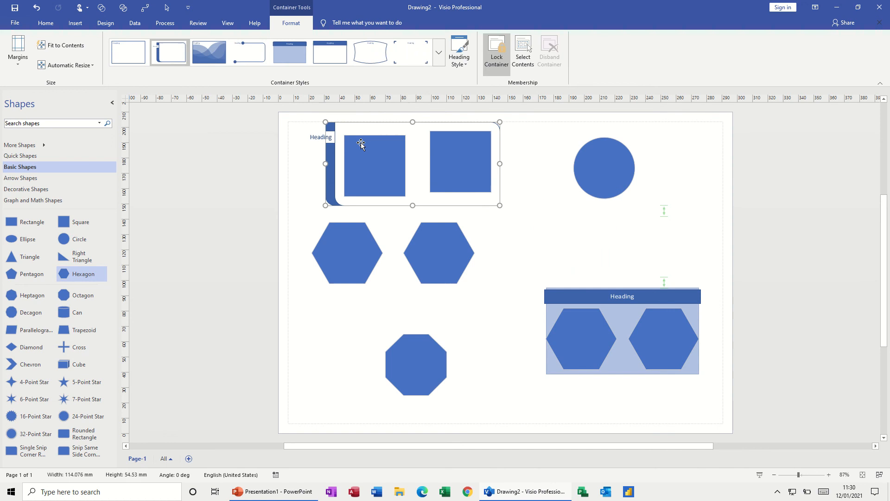
Unlock and disband the container around the two squares and the one around the two lower-right hexagons
click(497, 56)
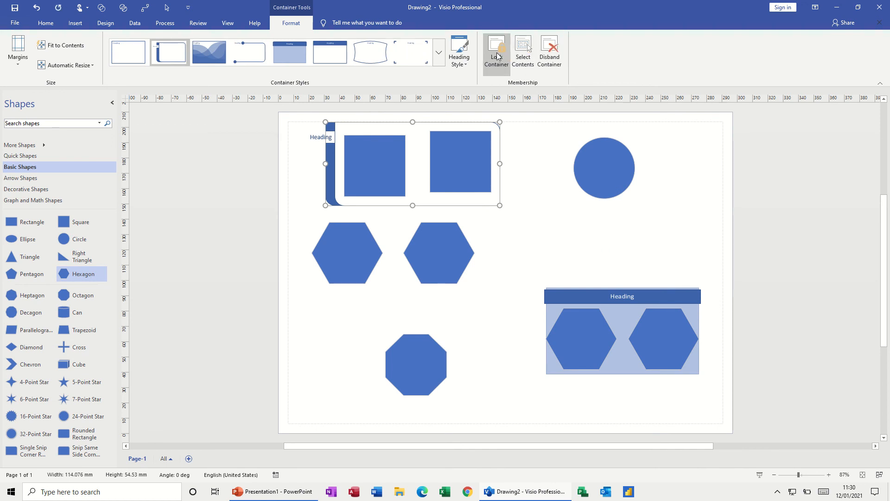
click(549, 55)
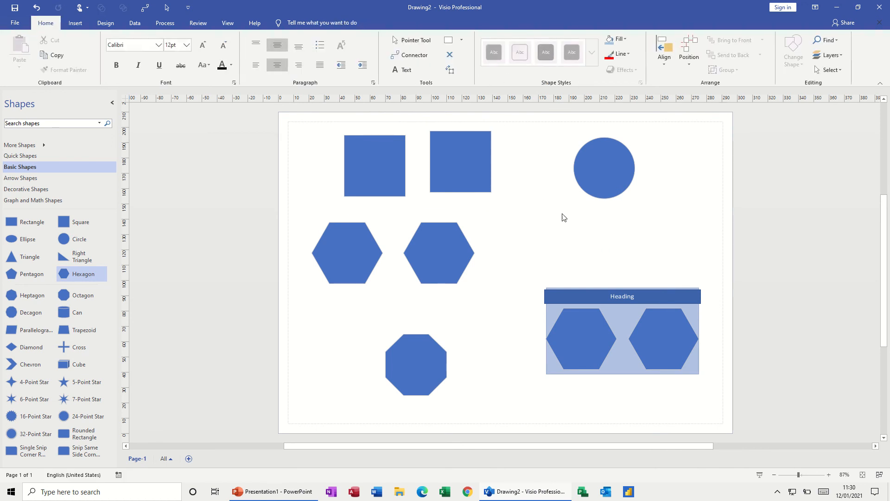
click(564, 292)
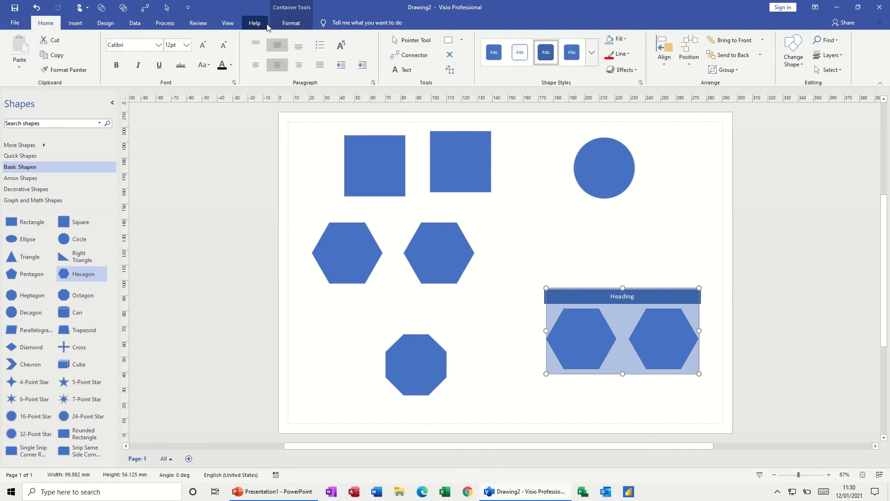
click(291, 23)
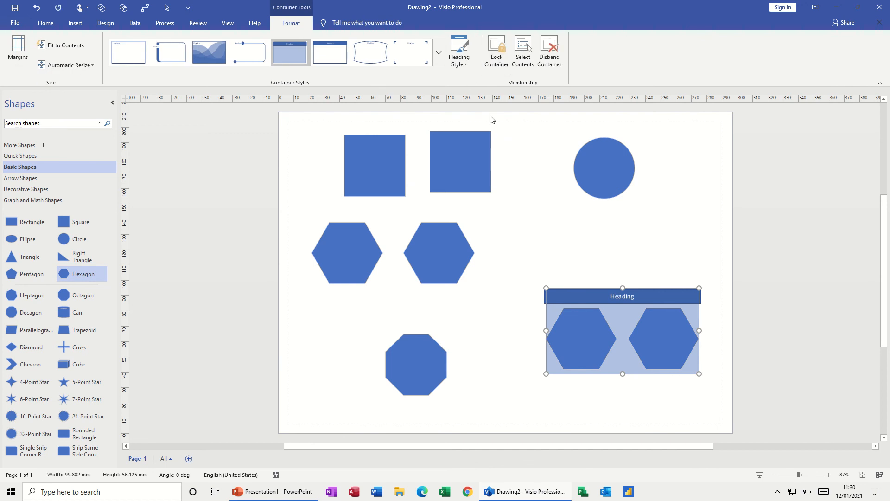
click(550, 56)
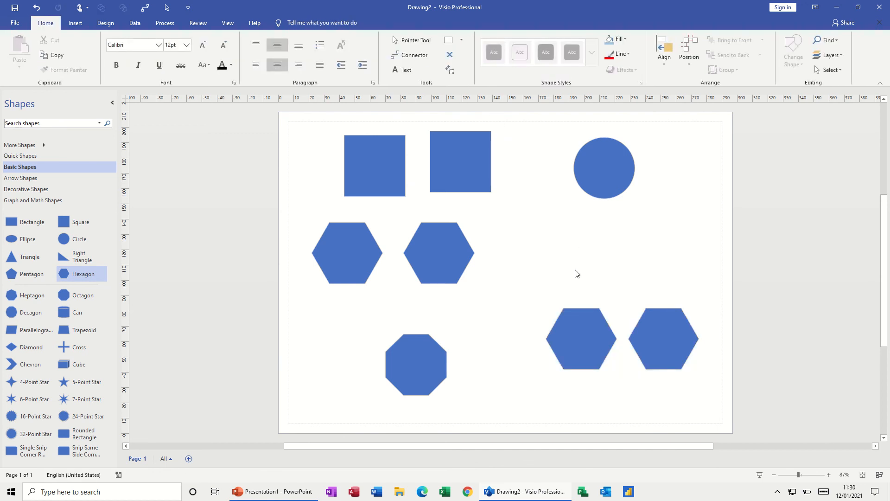